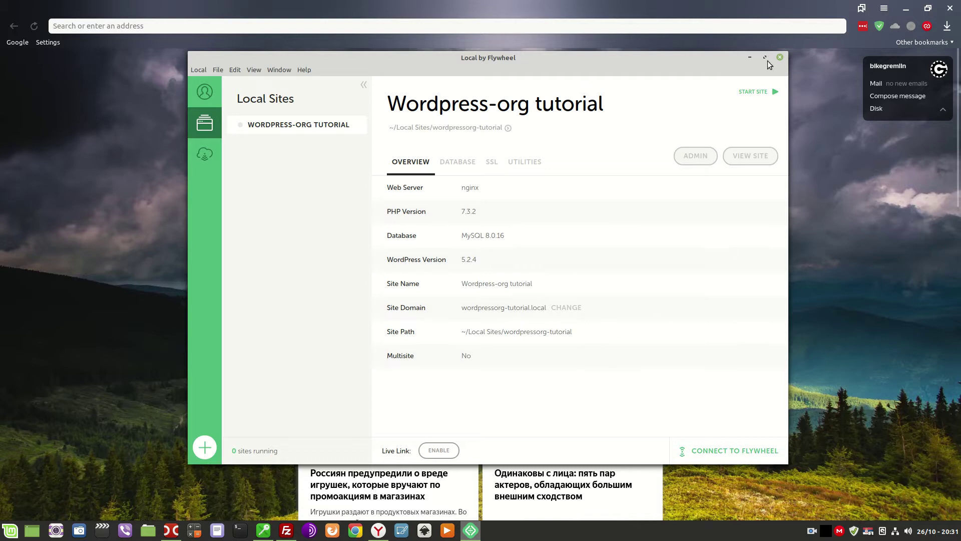
- Start the Wordpress-org tutorial local site and open its WordPress admin dashboard
{"action": "left_click", "coordinate": [754, 94]}
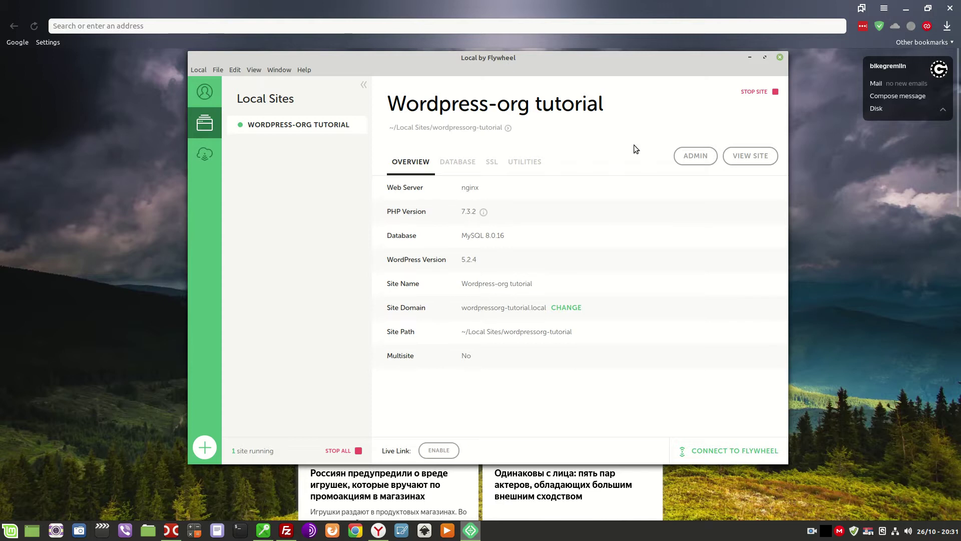
{"action": "left_click", "coordinate": [695, 161]}
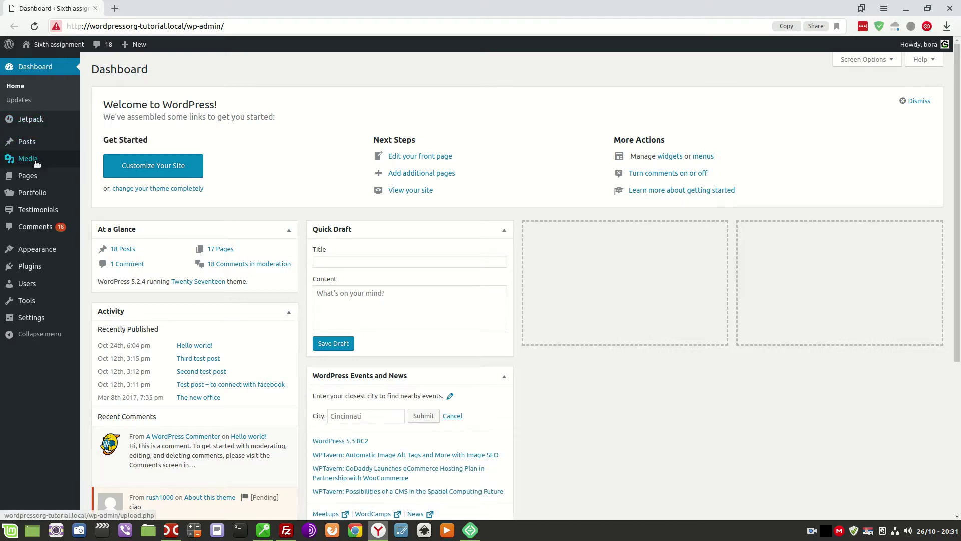
- Open the "About this theme" page for editing, select its image block and examine the image's link settings
{"action": "mouse_move", "coordinate": [40, 163]}
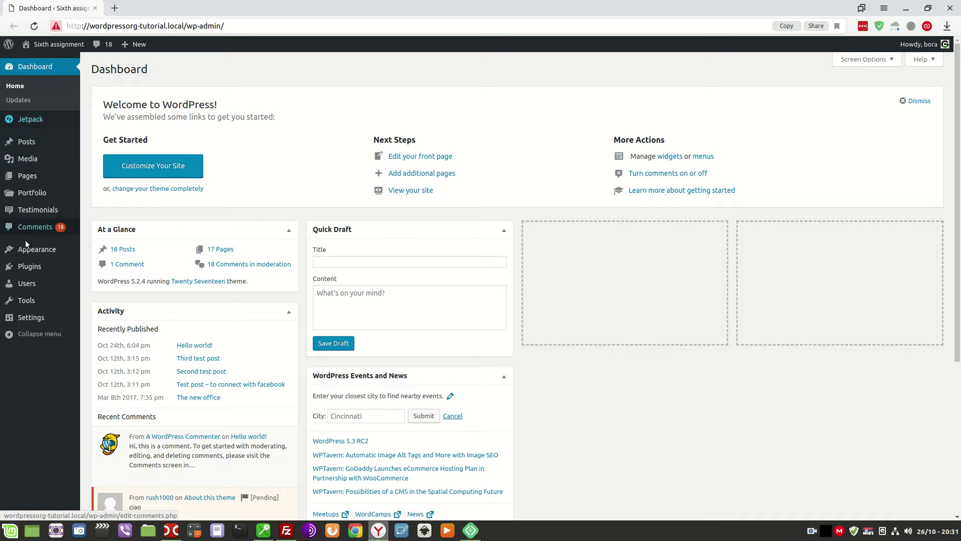
{"action": "mouse_move", "coordinate": [27, 251]}
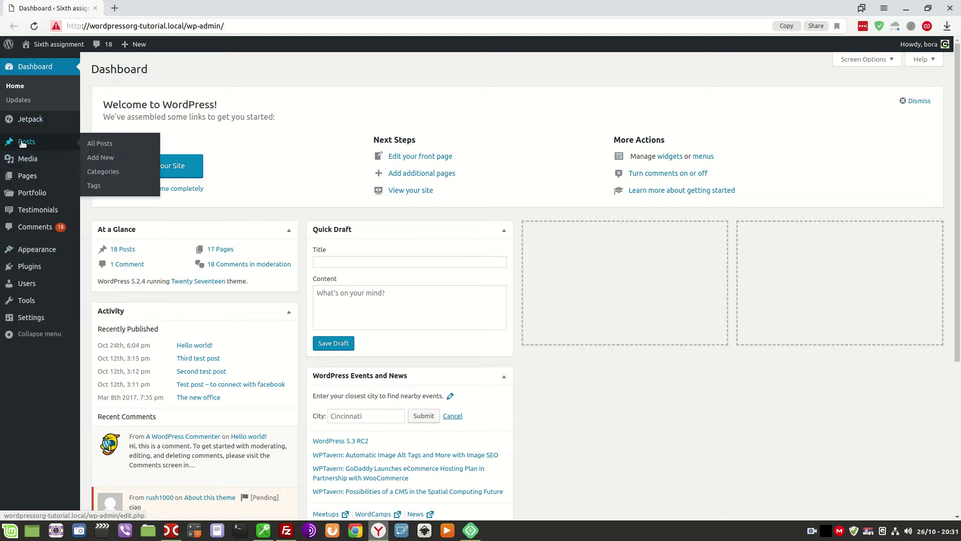
{"action": "left_click", "coordinate": [103, 179]}
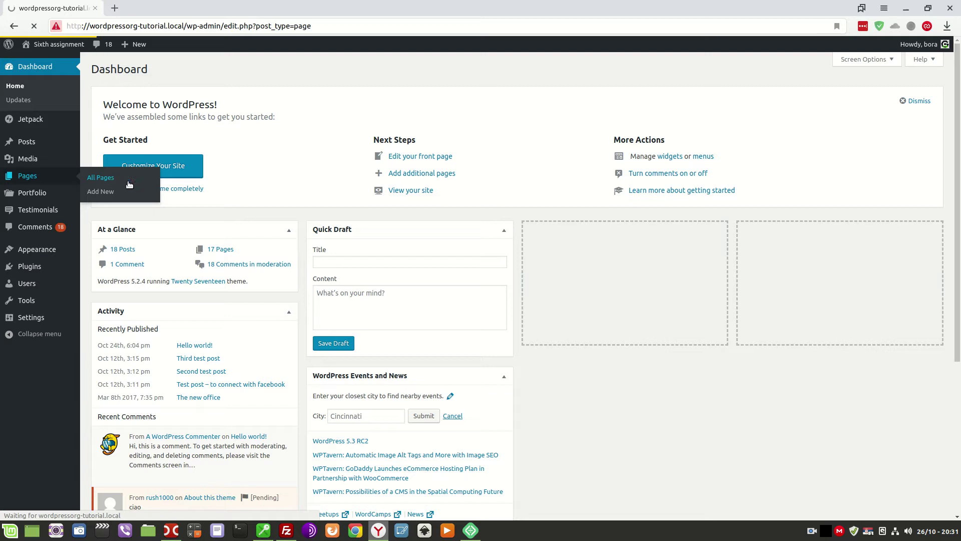
{"action": "left_click", "coordinate": [145, 144]}
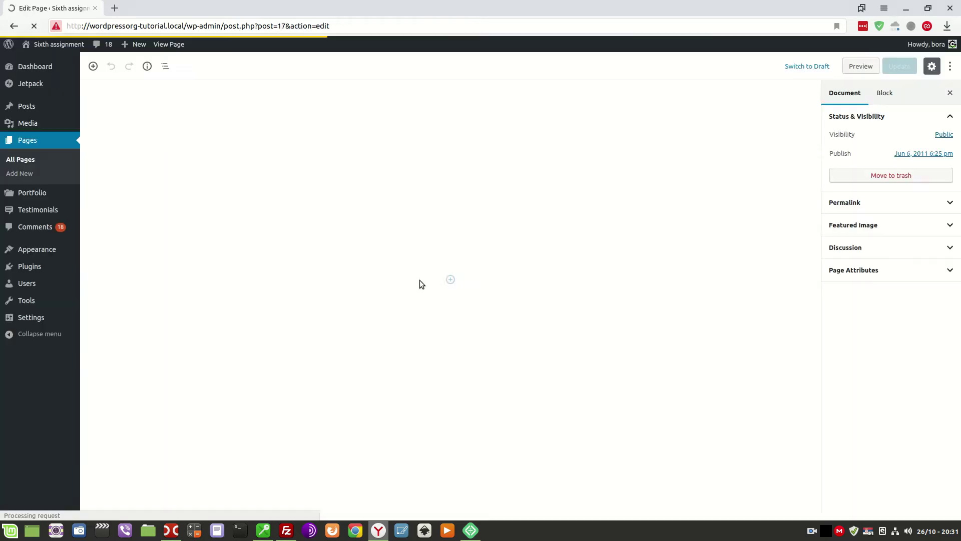
{"action": "left_click", "coordinate": [369, 398]}
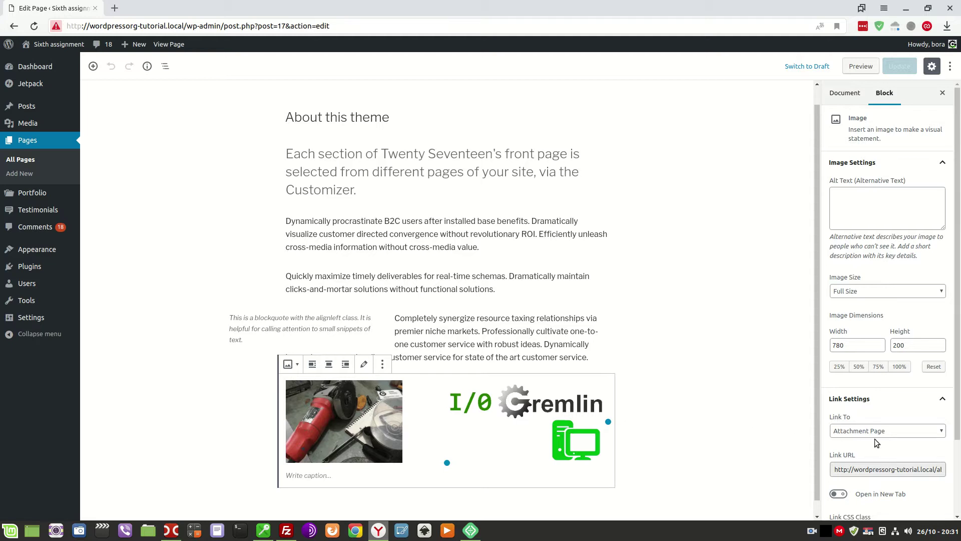
{"action": "scroll", "coordinate": [813, 431], "scroll_direction": "down", "scroll_amount": 1}
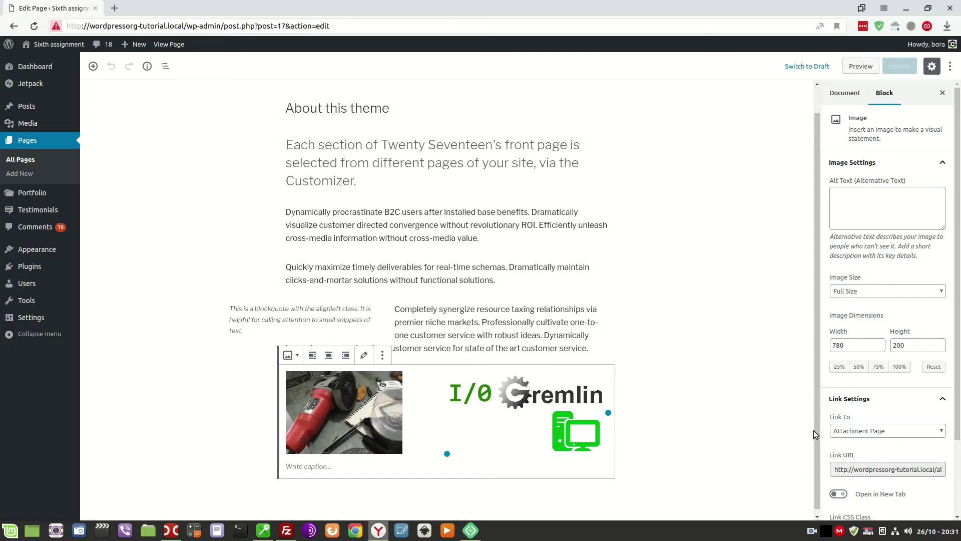
{"action": "scroll", "coordinate": [874, 484], "scroll_direction": "down", "scroll_amount": 2}
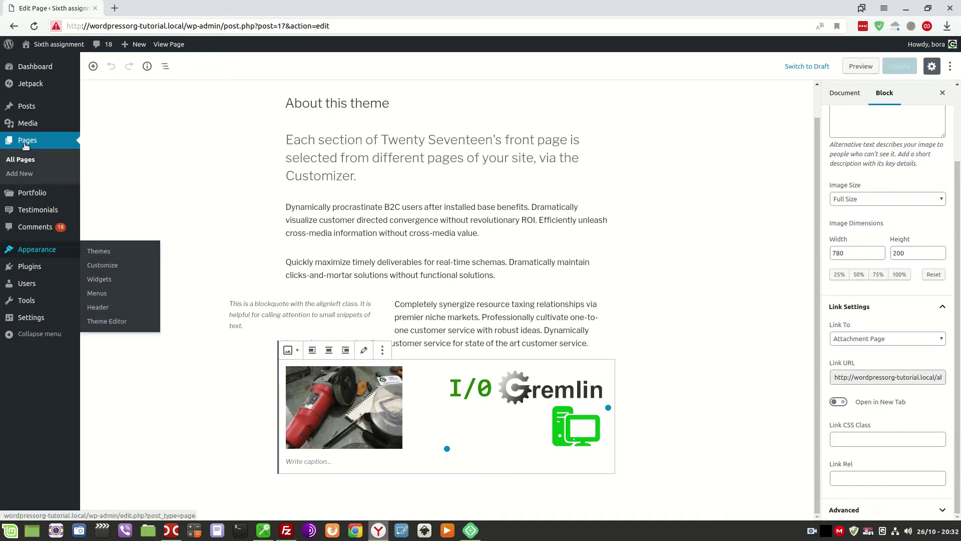
- Open the hosting-server-and-website-problems image from the media library for editing
{"action": "mouse_move", "coordinate": [27, 127]}
{"action": "left_click", "coordinate": [96, 127]}
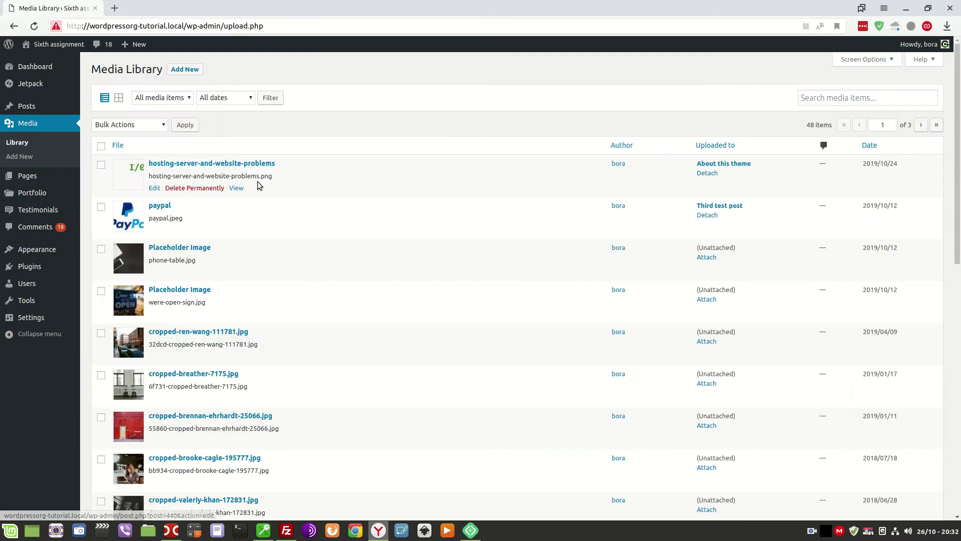
{"action": "left_click", "coordinate": [887, 61]}
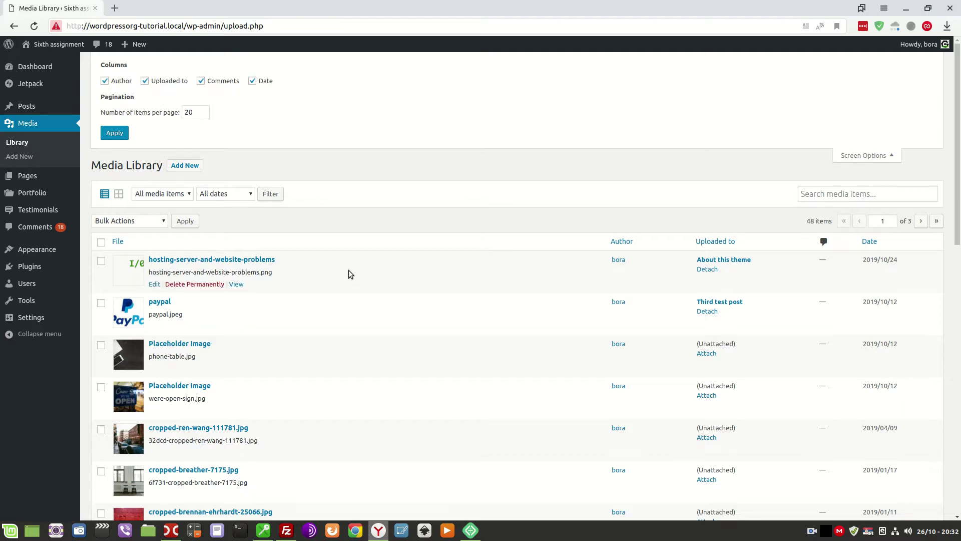
{"action": "left_click", "coordinate": [137, 271]}
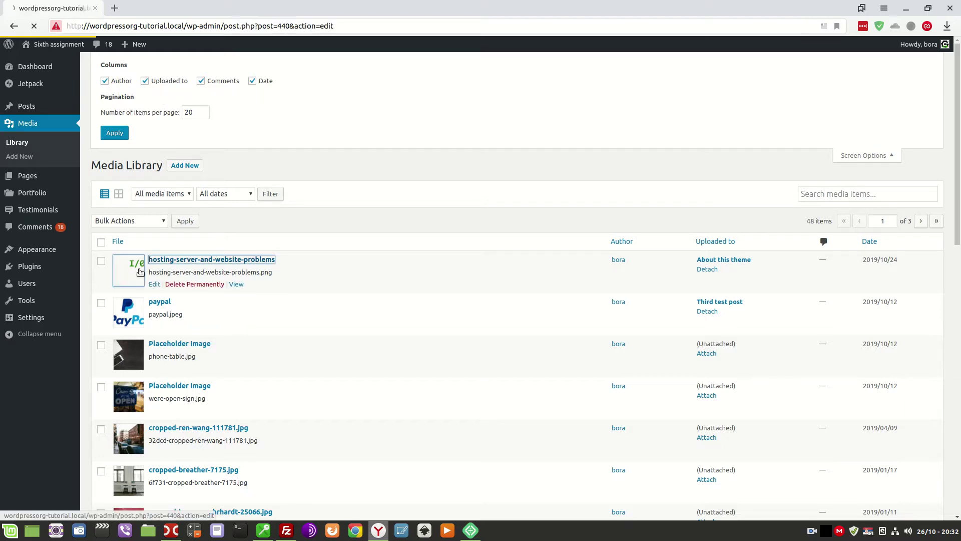
- Hide the Discussion box on the Edit Media screen and show it again
{"action": "left_click", "coordinate": [866, 59]}
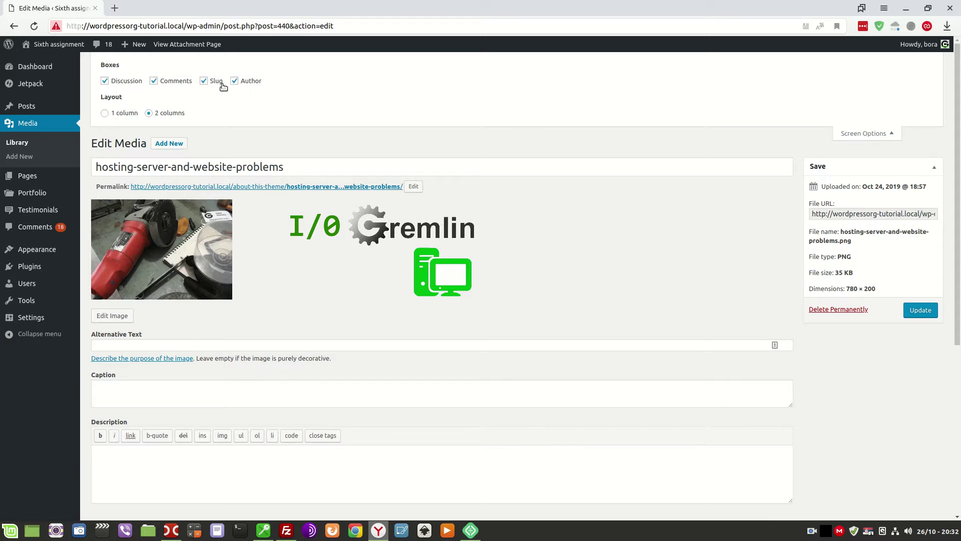
{"action": "left_click", "coordinate": [103, 82]}
{"action": "scroll", "coordinate": [411, 397], "scroll_direction": "down", "scroll_amount": 4}
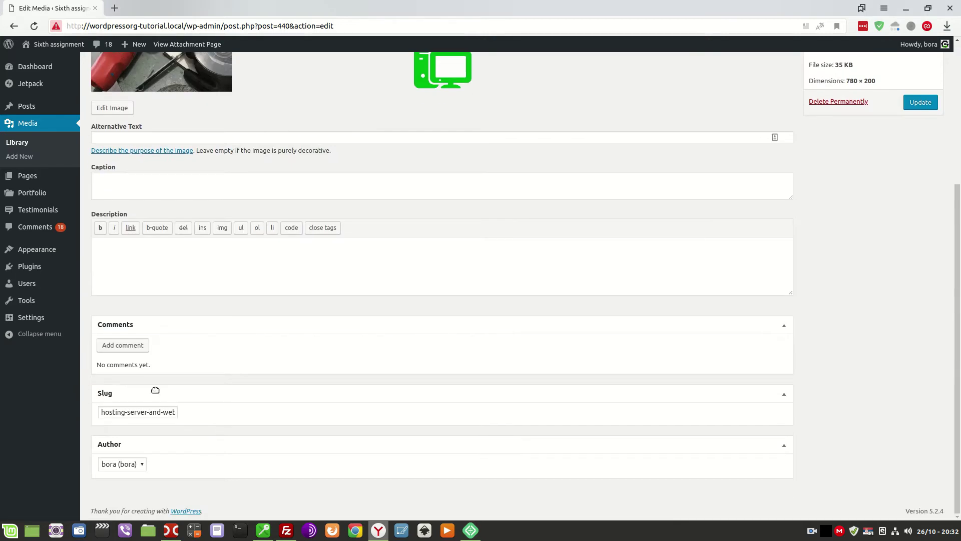
{"action": "scroll", "coordinate": [172, 333], "scroll_direction": "up", "scroll_amount": 4}
{"action": "left_click", "coordinate": [105, 82]}
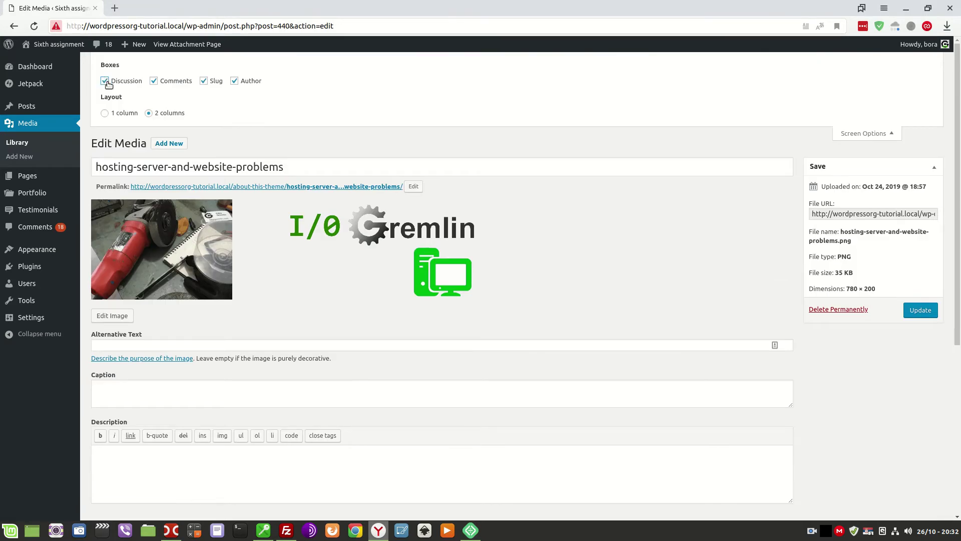
- Update the media file with Allow comments unticked in its Discussion settings
{"action": "scroll", "coordinate": [306, 312], "scroll_direction": "down", "scroll_amount": 5}
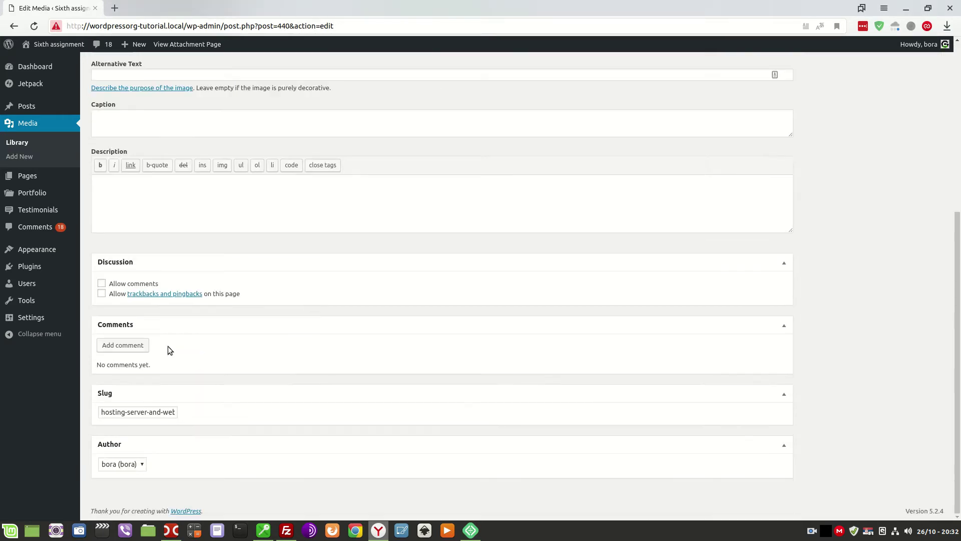
{"action": "left_click", "coordinate": [102, 284]}
{"action": "scroll", "coordinate": [615, 385], "scroll_direction": "up", "scroll_amount": 5}
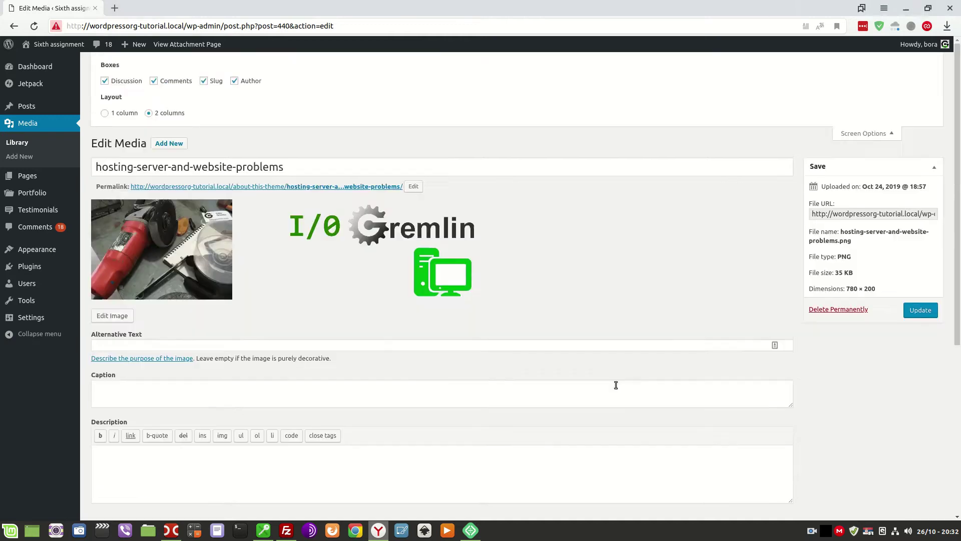
{"action": "left_click", "coordinate": [927, 315]}
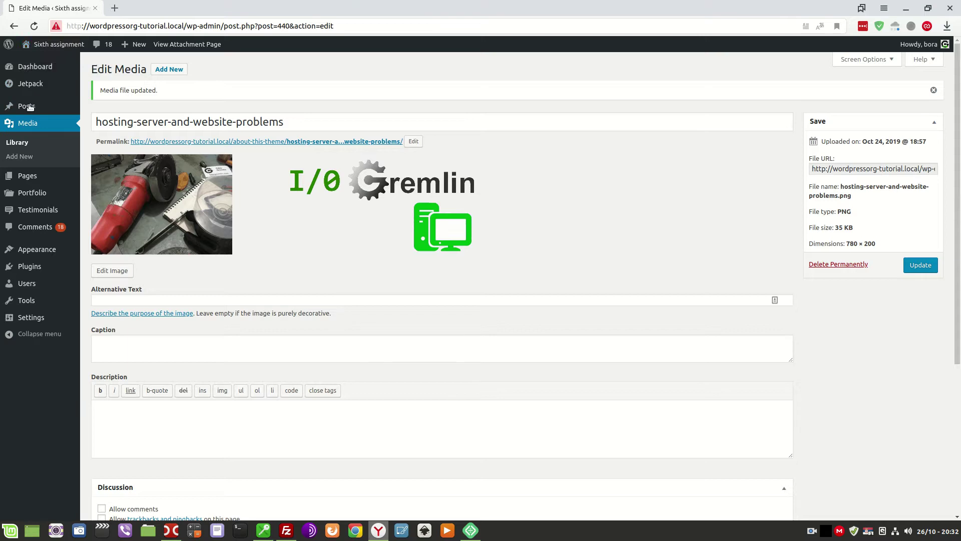
- Open the site's front end in a new browser tab and switch to it
{"action": "mouse_move", "coordinate": [45, 61]}
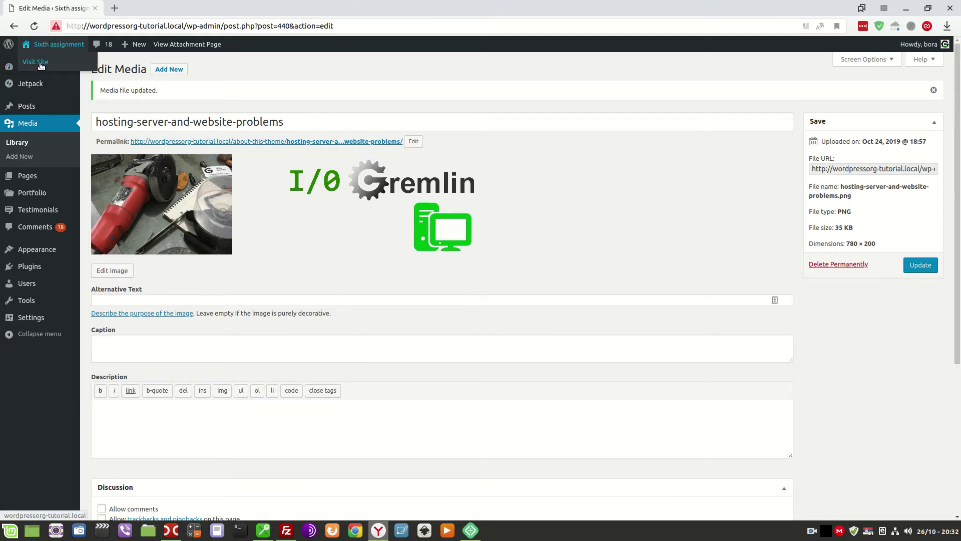
{"action": "right_click", "coordinate": [42, 63]}
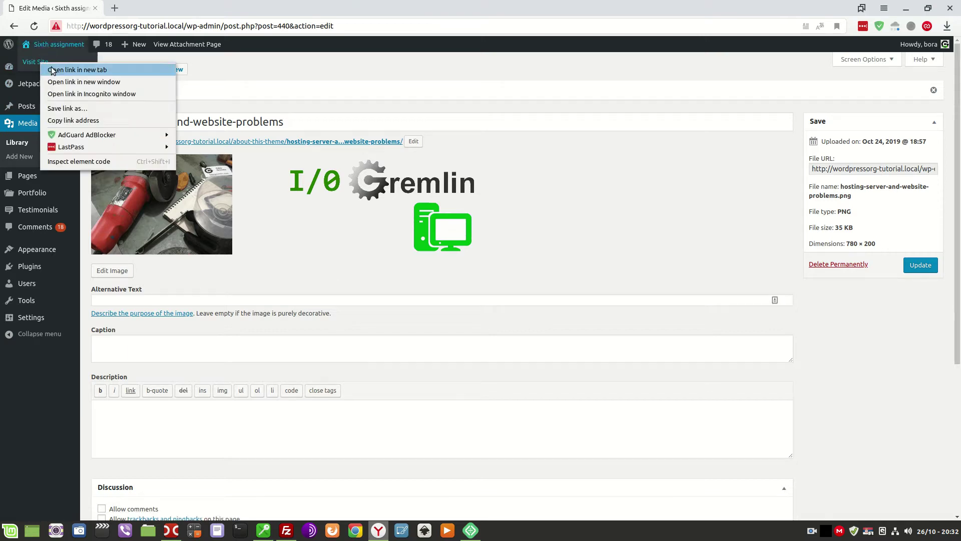
{"action": "left_click", "coordinate": [53, 70]}
{"action": "left_click", "coordinate": [180, 8]}
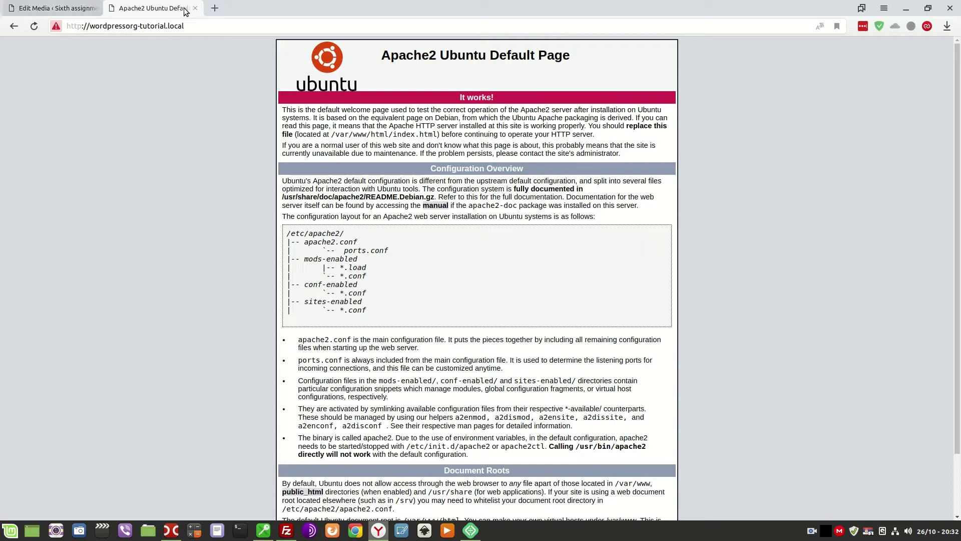
- Keep only the front-end tab, reload the site's home page with developer tools open, and close the developer tools
{"action": "left_click_drag", "start_coordinate": [185, 12], "coordinate": [50, 43]}
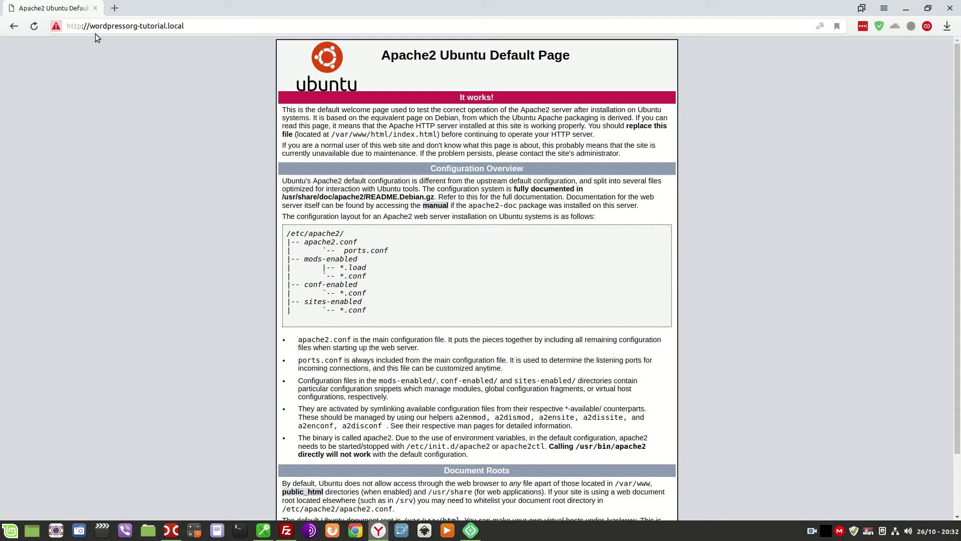
{"action": "key", "text": "F12"}
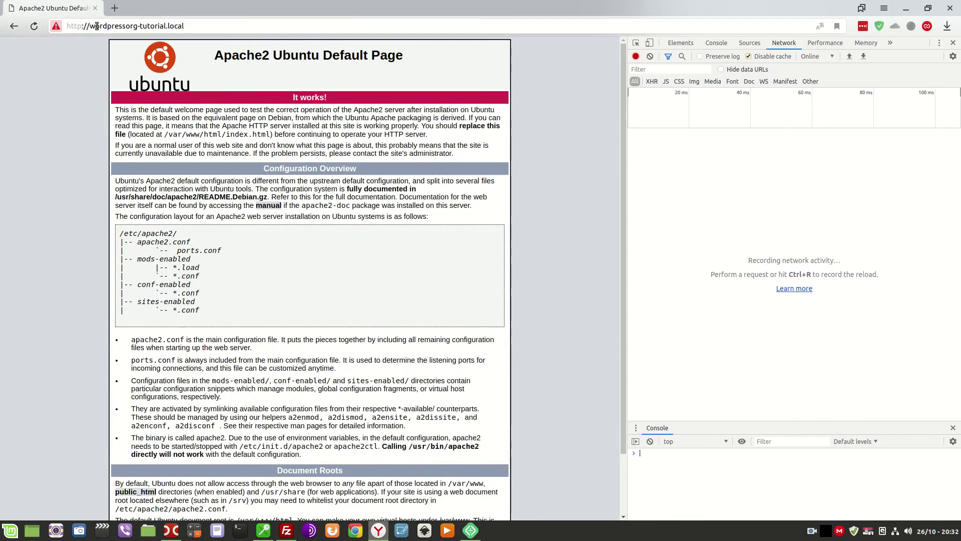
{"action": "key", "text": "ctrl+r"}
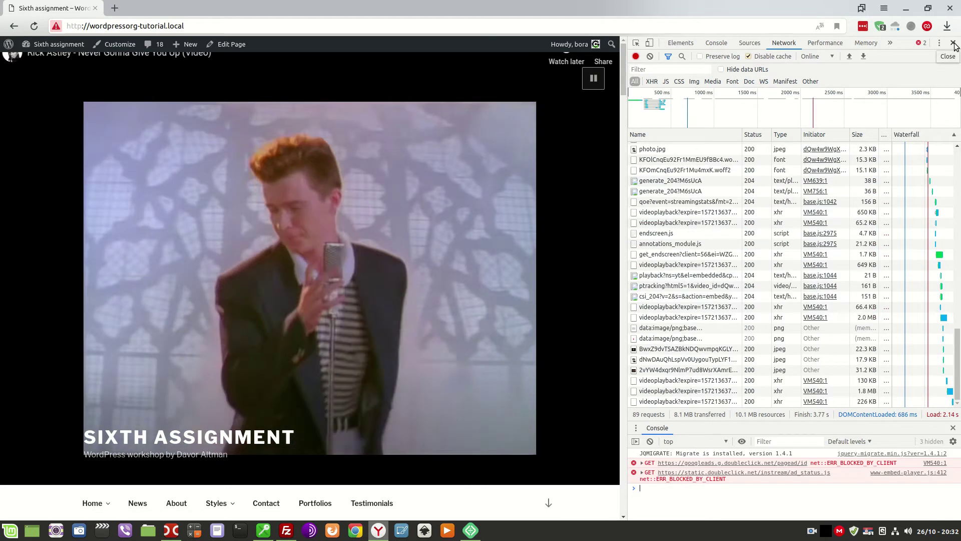
{"action": "left_click", "coordinate": [953, 44]}
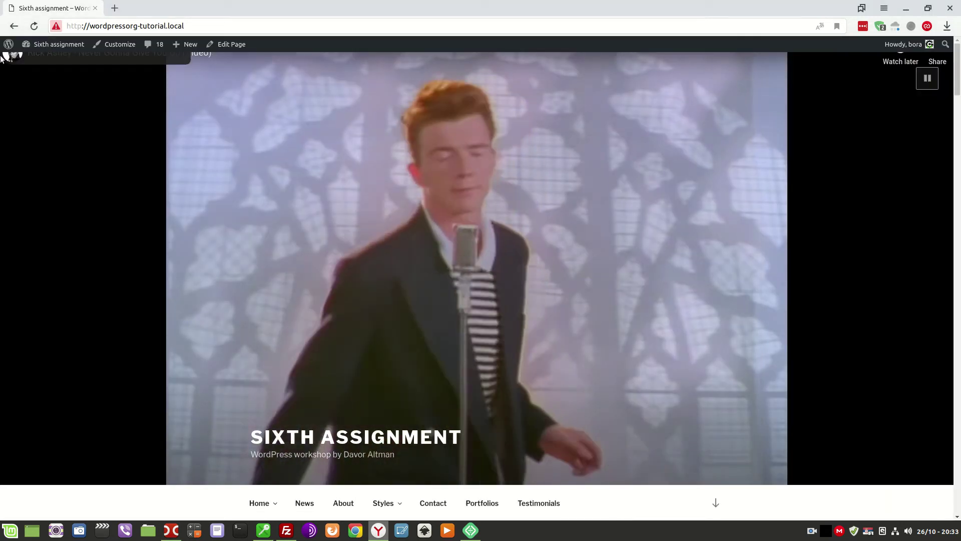
- Go to the site's About page and follow its Gremlin image to the attachment page
{"action": "mouse_move", "coordinate": [8, 46]}
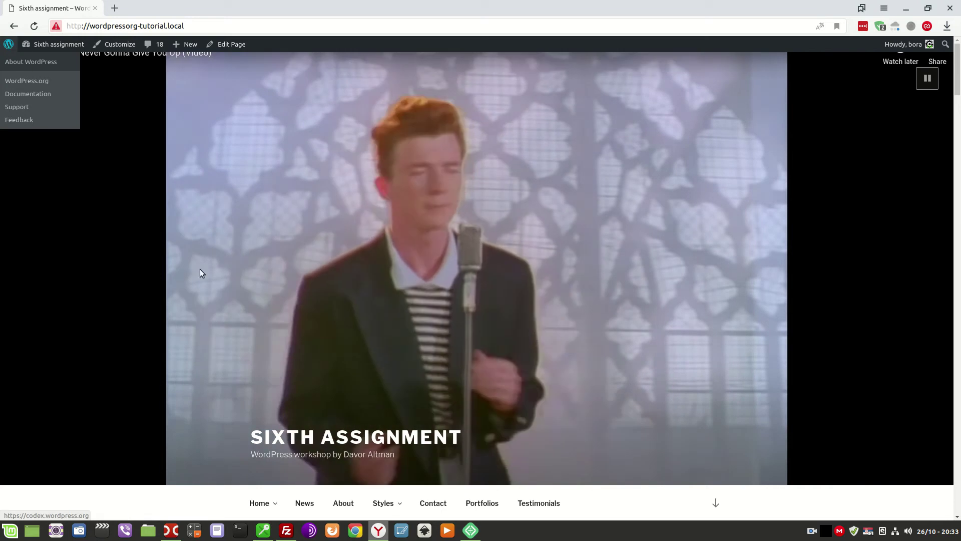
{"action": "scroll", "coordinate": [225, 280], "scroll_direction": "down", "scroll_amount": 6}
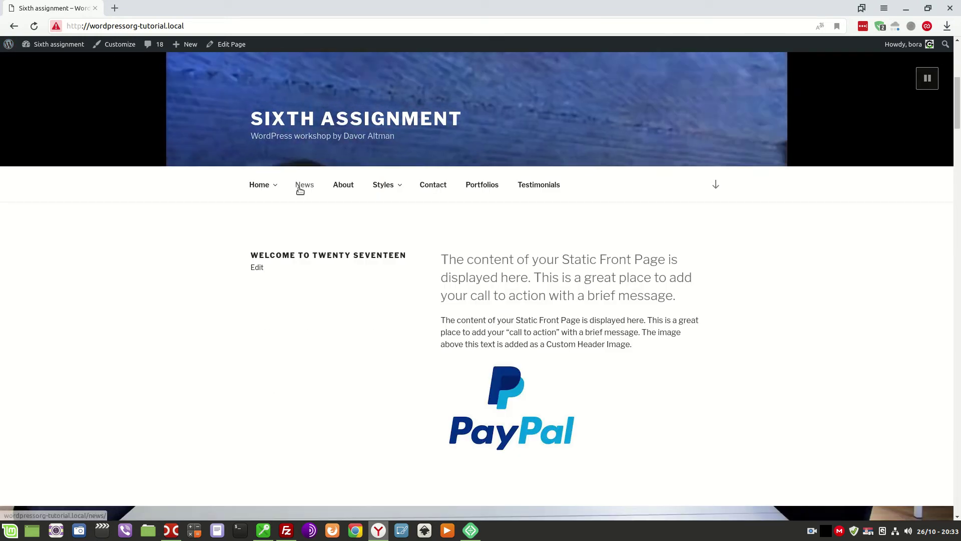
{"action": "left_click", "coordinate": [340, 185]}
{"action": "scroll", "coordinate": [392, 242], "scroll_direction": "down", "scroll_amount": 10}
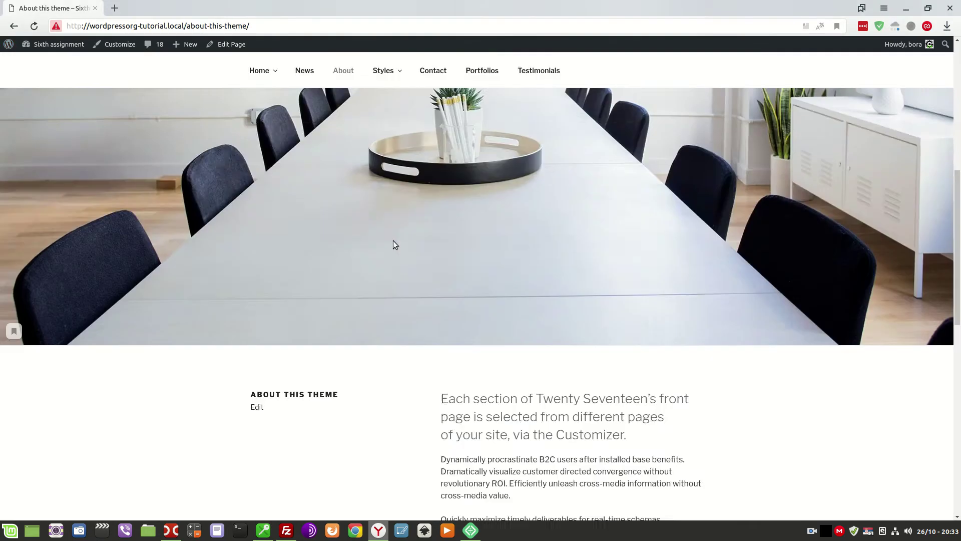
{"action": "scroll", "coordinate": [447, 269], "scroll_direction": "down", "scroll_amount": 5}
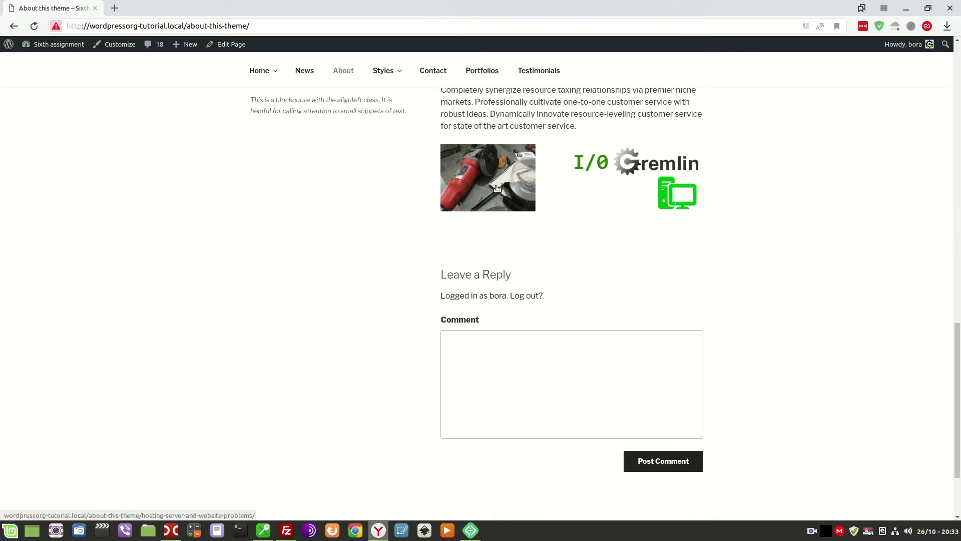
{"action": "left_click", "coordinate": [495, 188]}
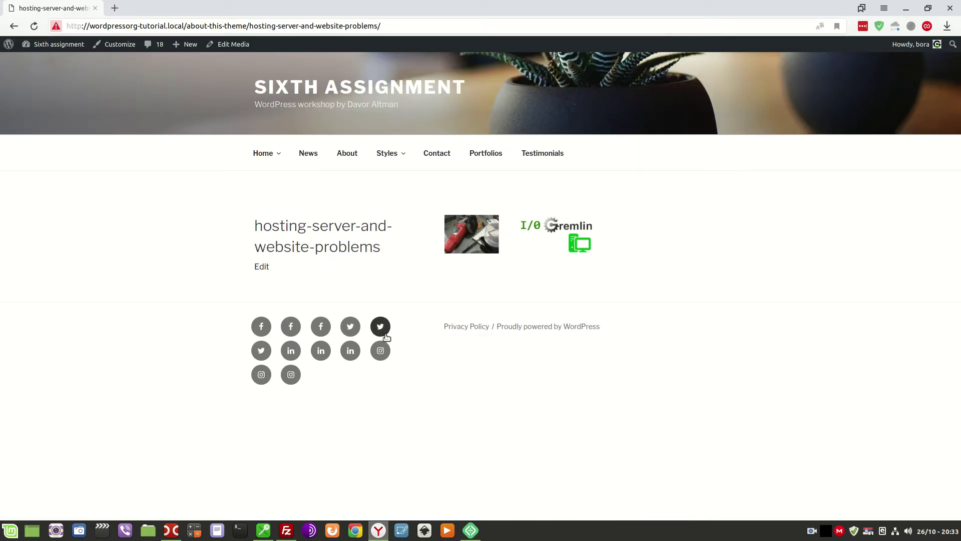
- Return to the WordPress admin and examine the structure of the site's navigation menu
{"action": "left_click", "coordinate": [10, 61]}
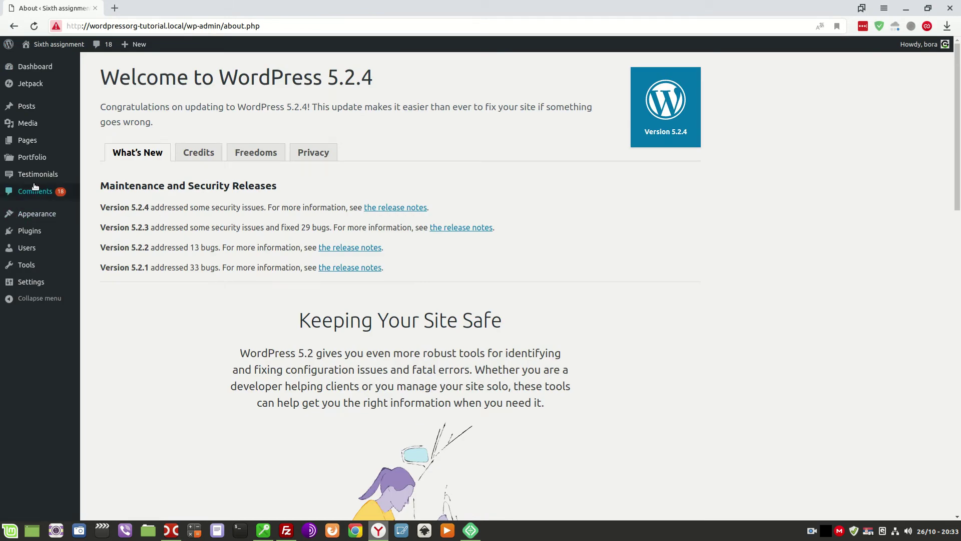
{"action": "mouse_move", "coordinate": [51, 289]}
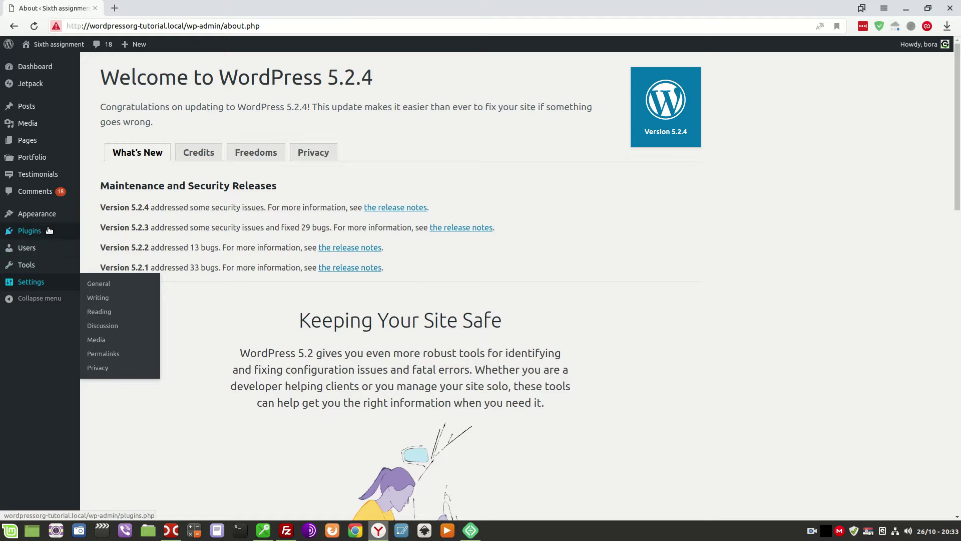
{"action": "mouse_move", "coordinate": [48, 231]}
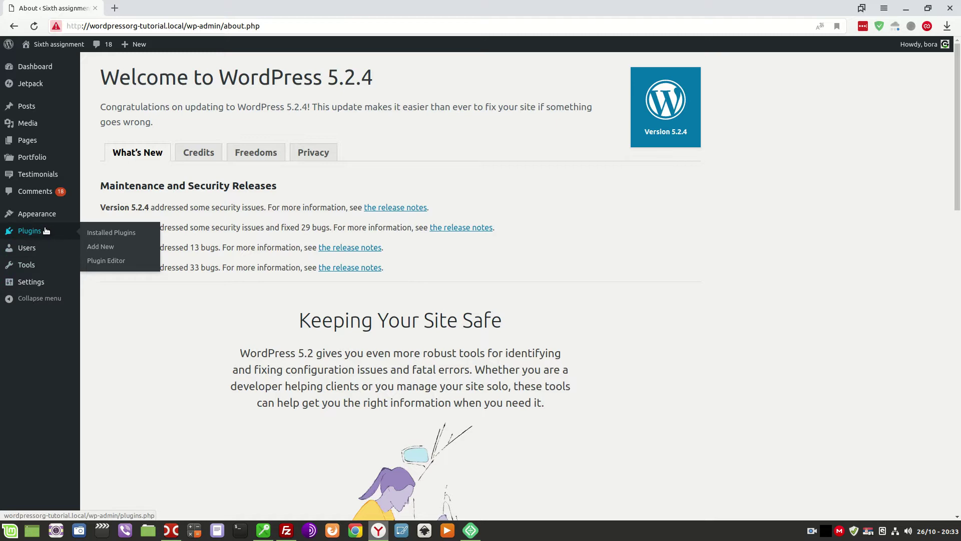
{"action": "left_click", "coordinate": [105, 257]}
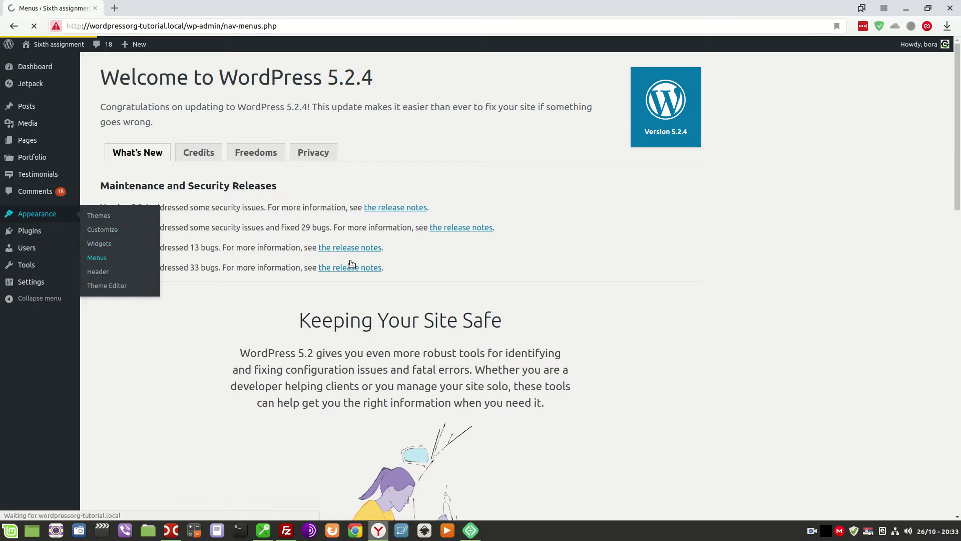
{"action": "scroll", "coordinate": [536, 295], "scroll_direction": "down", "scroll_amount": 3}
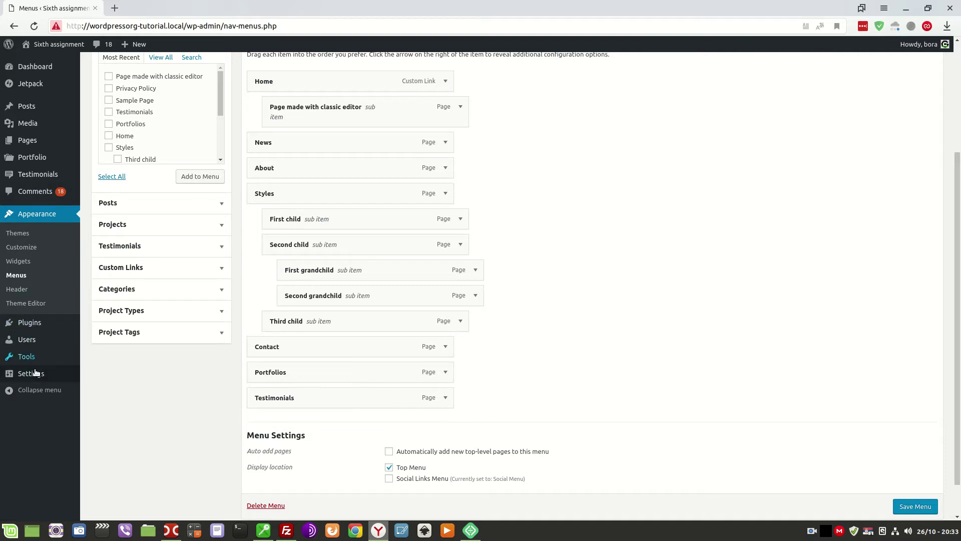
- Open the menu settings in the theme Customizer and review the items of the rrrrrr menu and the Primary Menu
{"action": "mouse_move", "coordinate": [36, 375]}
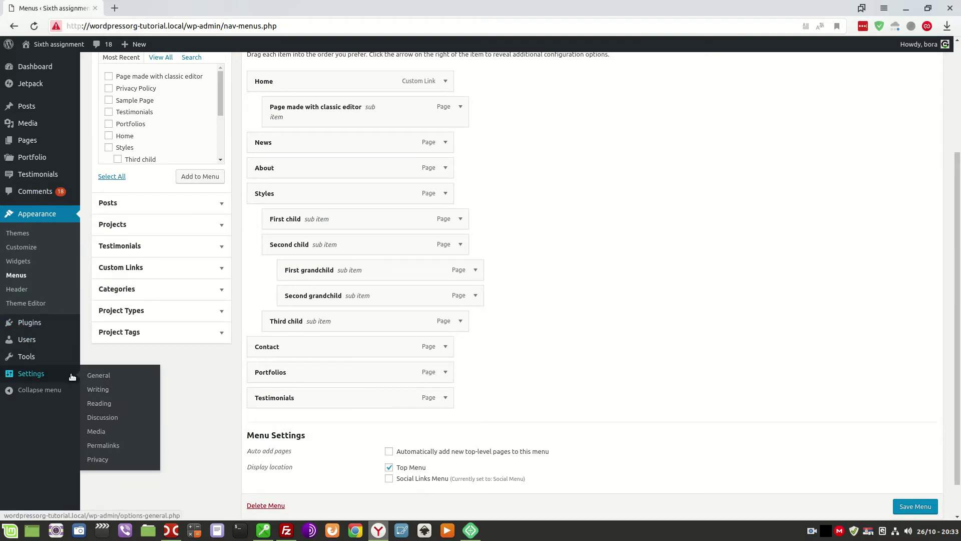
{"action": "left_click", "coordinate": [22, 247]}
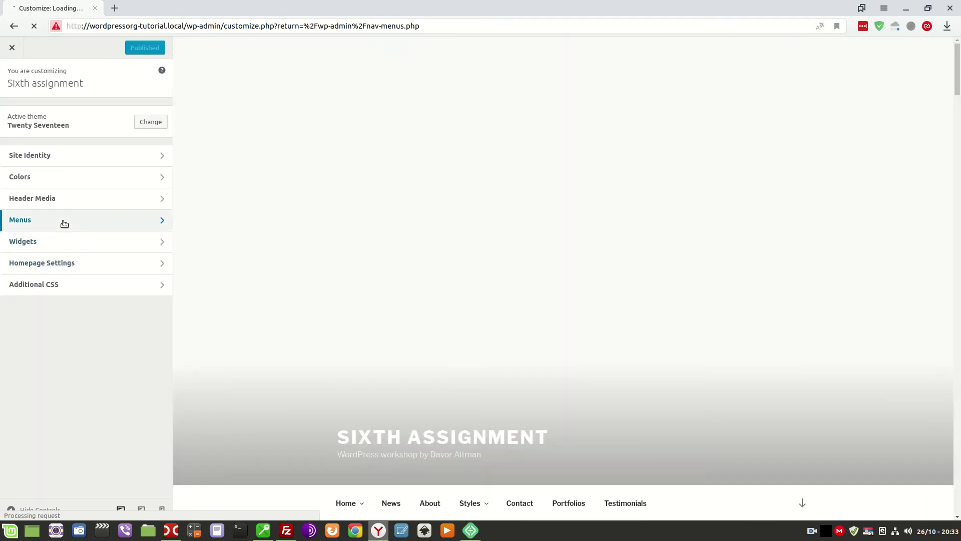
{"action": "left_click", "coordinate": [64, 220]}
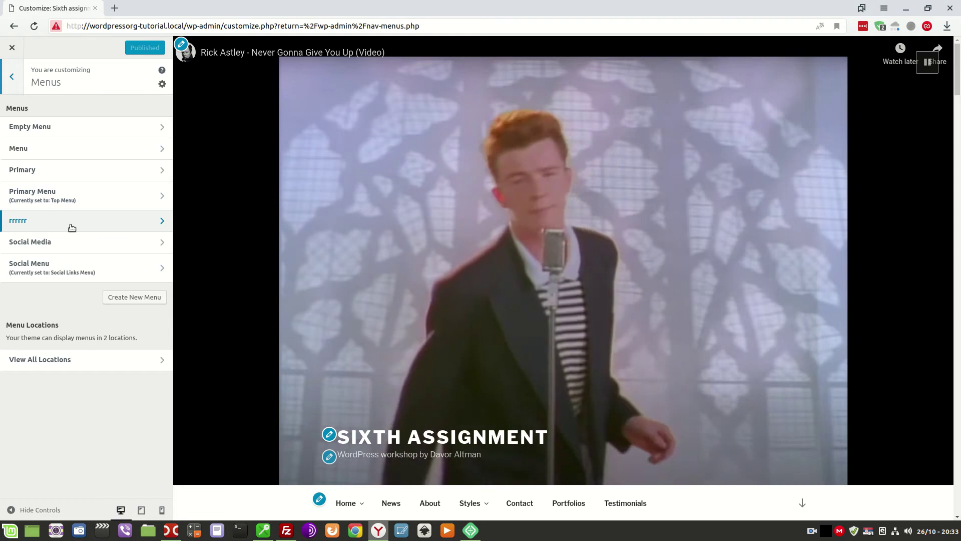
{"action": "left_click", "coordinate": [72, 224]}
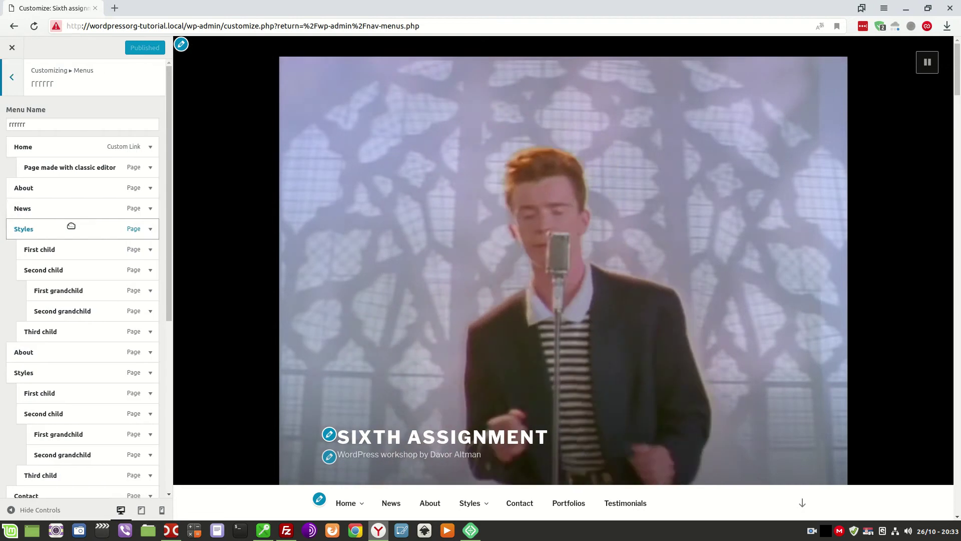
{"action": "key", "text": "Escape"}
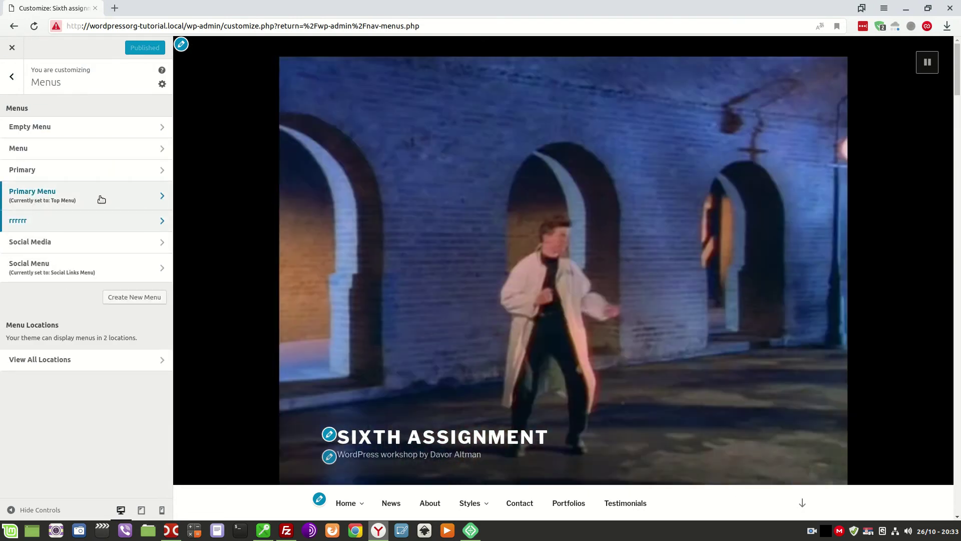
{"action": "left_click", "coordinate": [100, 196]}
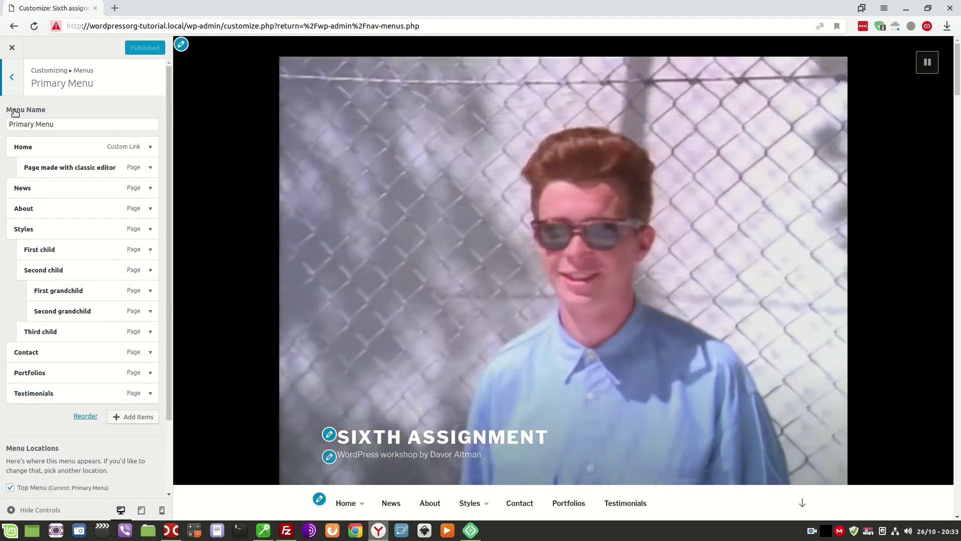
{"action": "left_click", "coordinate": [12, 77]}
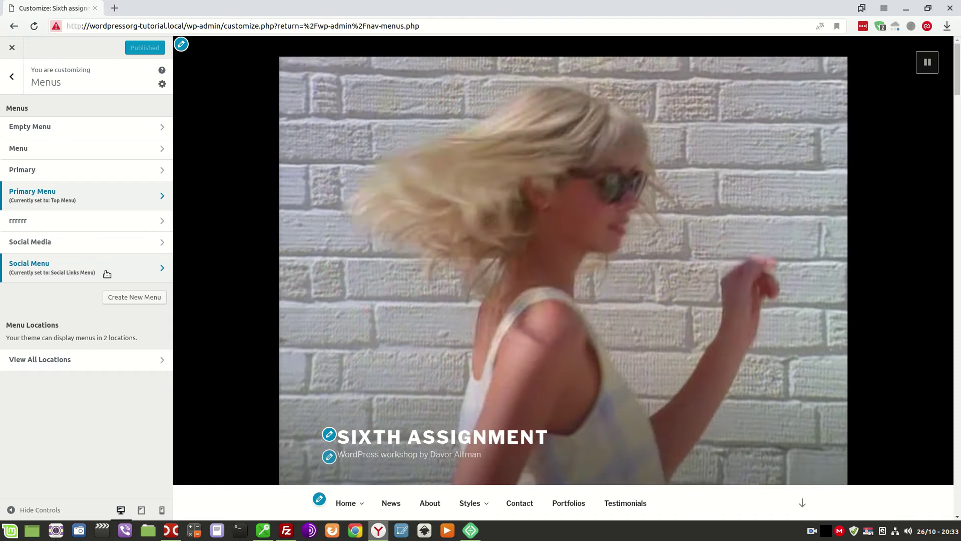
- Review the links and location of the Social Menu, including the details of its second Facebook item
{"action": "left_click", "coordinate": [107, 273]}
{"action": "scroll", "coordinate": [90, 260], "scroll_direction": "down", "scroll_amount": 3}
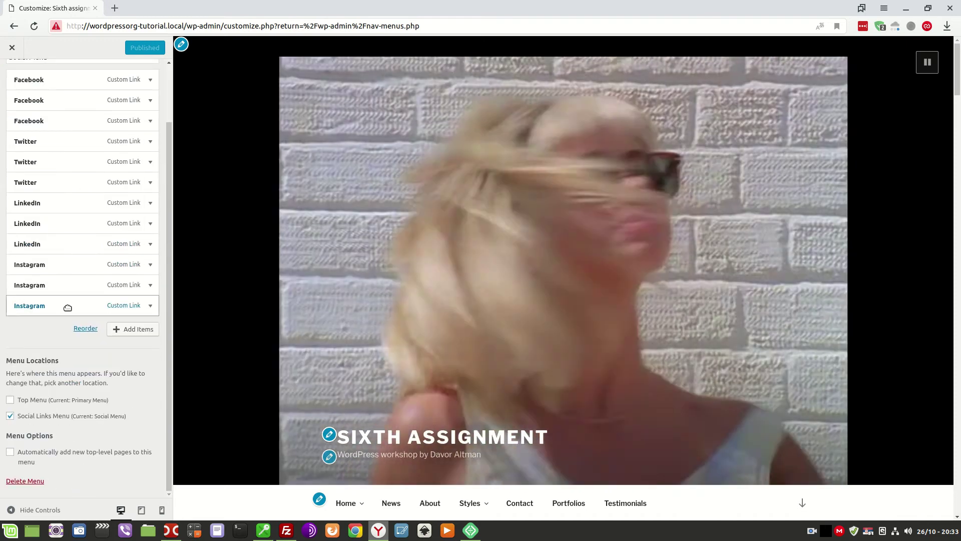
{"action": "scroll", "coordinate": [79, 215], "scroll_direction": "up", "scroll_amount": 2}
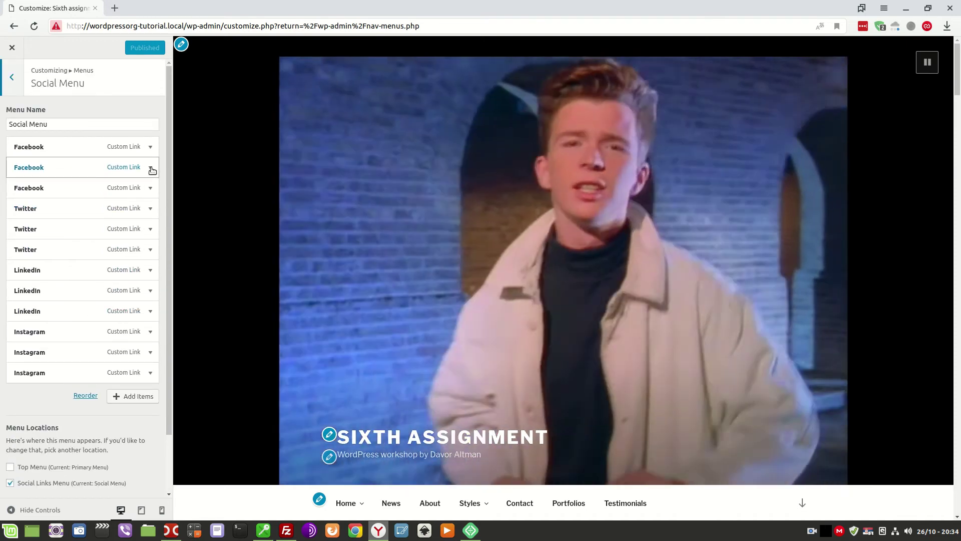
{"action": "left_click", "coordinate": [151, 168]}
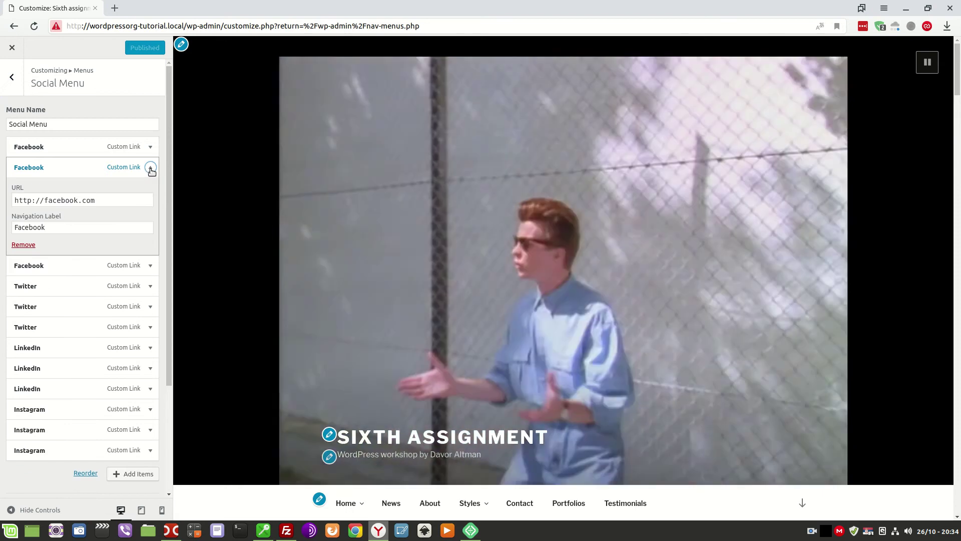
{"action": "left_click", "coordinate": [150, 168]}
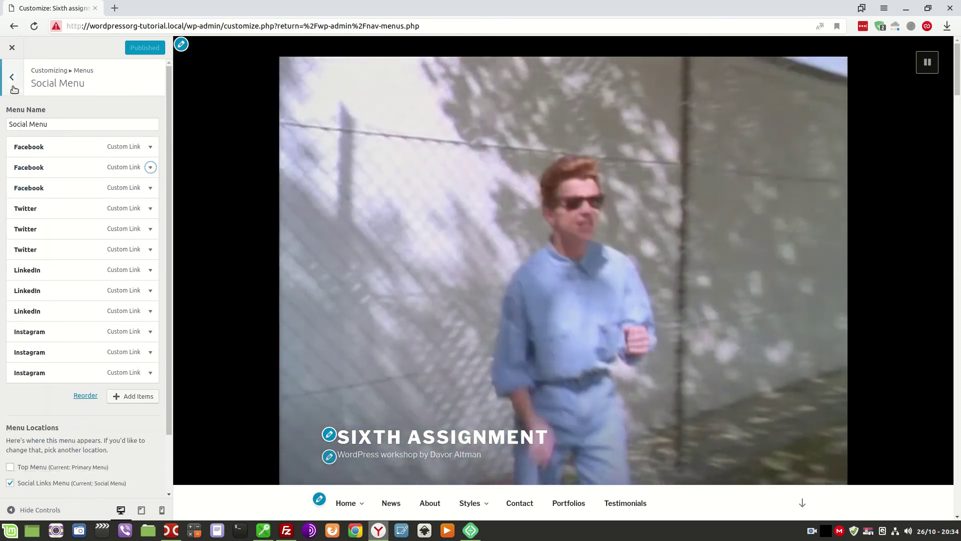
{"action": "left_click", "coordinate": [15, 90]}
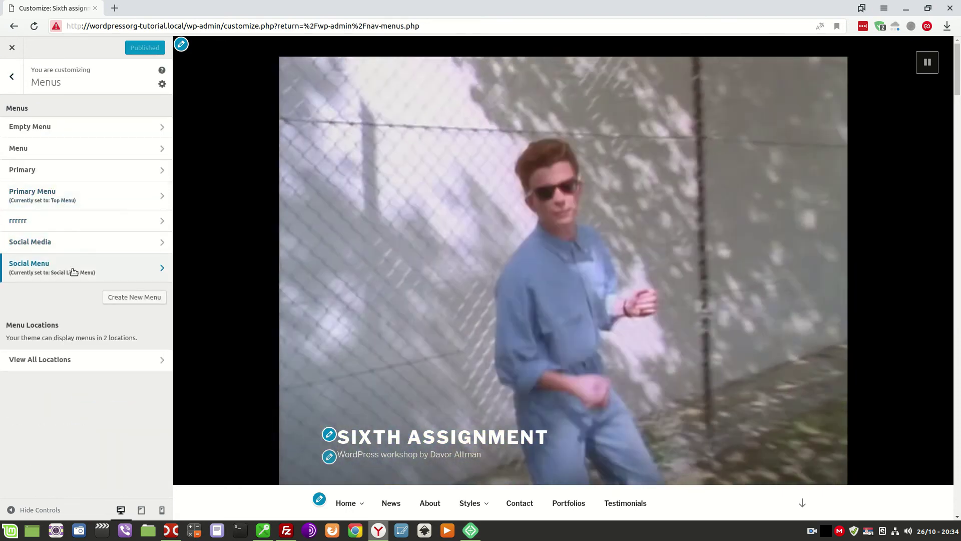
- Remove the duplicate Facebook links from the Social Menu, keeping a single one
{"action": "left_click", "coordinate": [74, 272]}
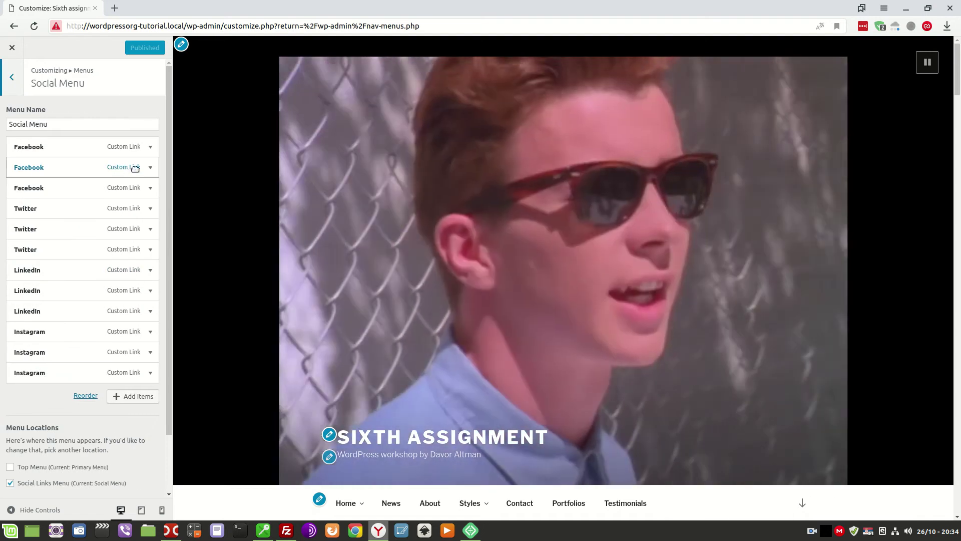
{"action": "left_click", "coordinate": [151, 168]}
{"action": "left_click", "coordinate": [35, 245]}
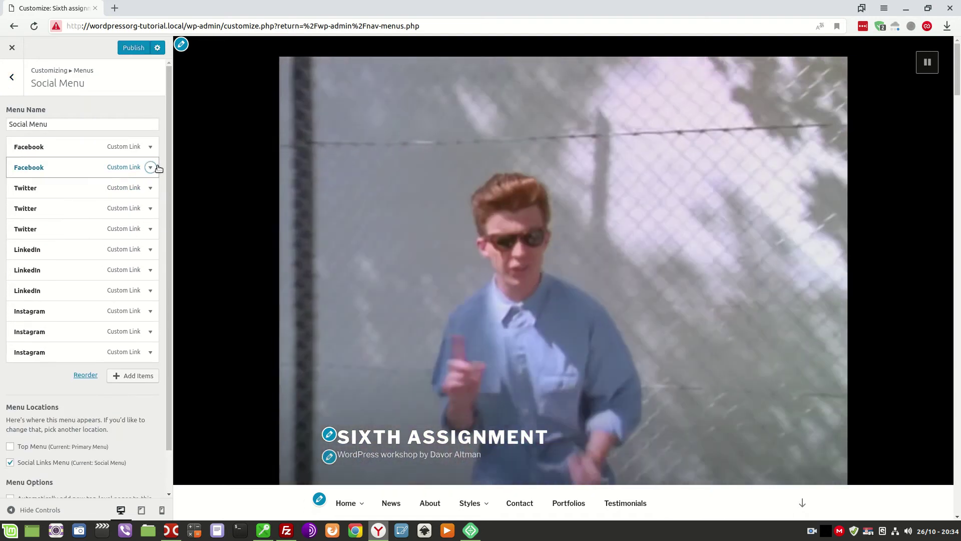
{"action": "left_click", "coordinate": [151, 167]}
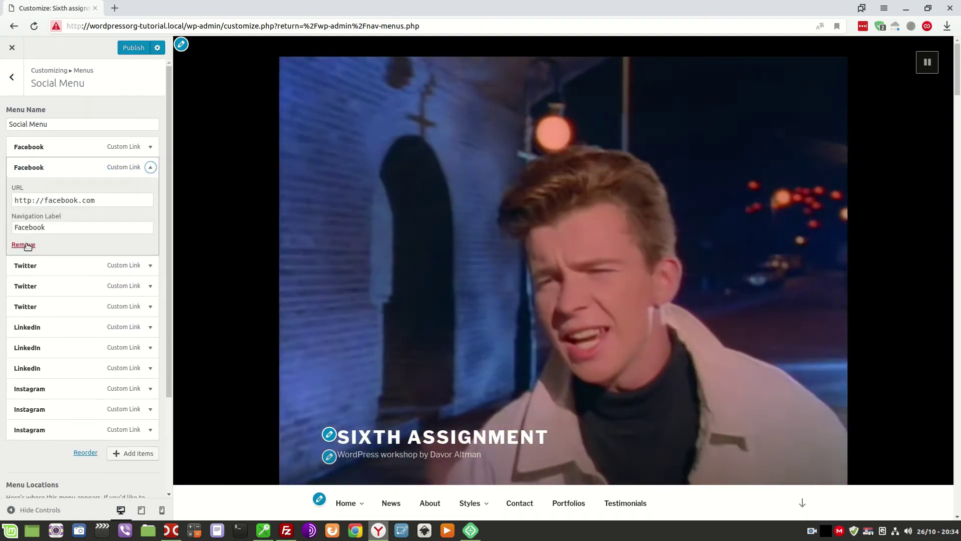
{"action": "left_click", "coordinate": [27, 245]}
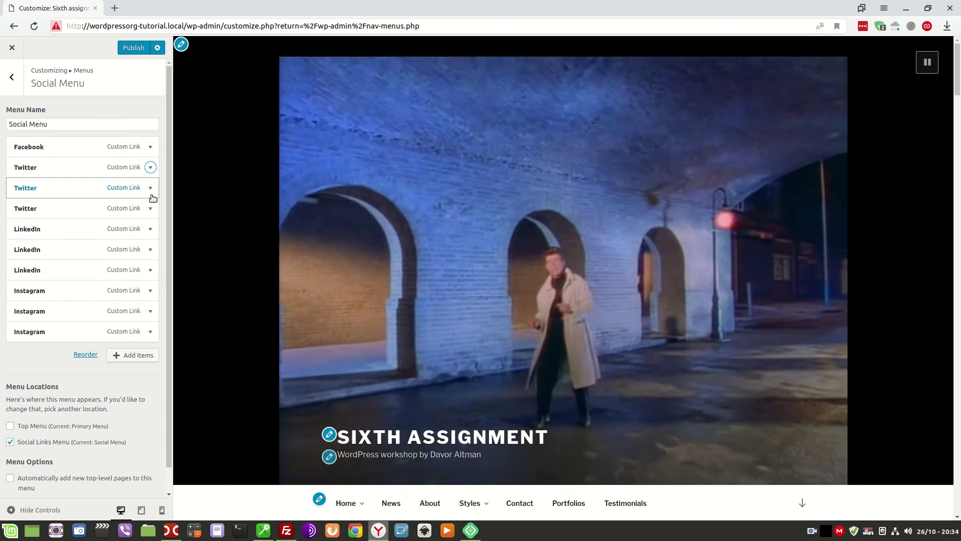
- Remove the duplicate Twitter links from the Social Menu so that only one is kept
{"action": "left_click", "coordinate": [150, 188]}
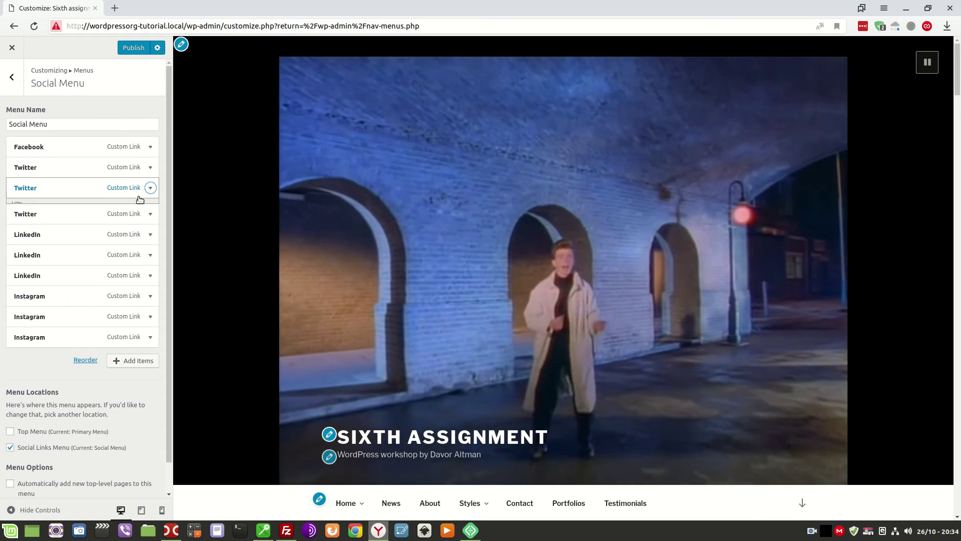
{"action": "left_click", "coordinate": [27, 267]}
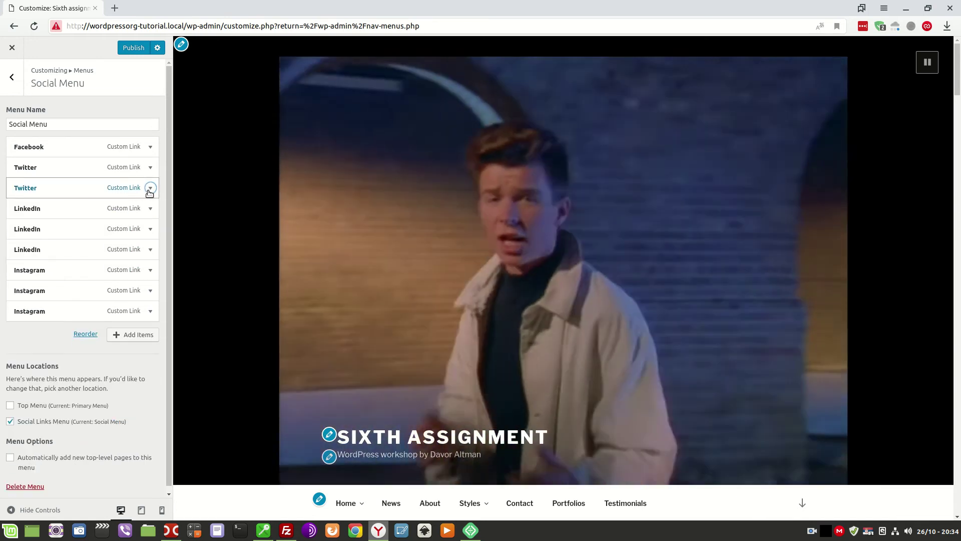
{"action": "left_click", "coordinate": [149, 189]}
{"action": "left_click", "coordinate": [23, 266]}
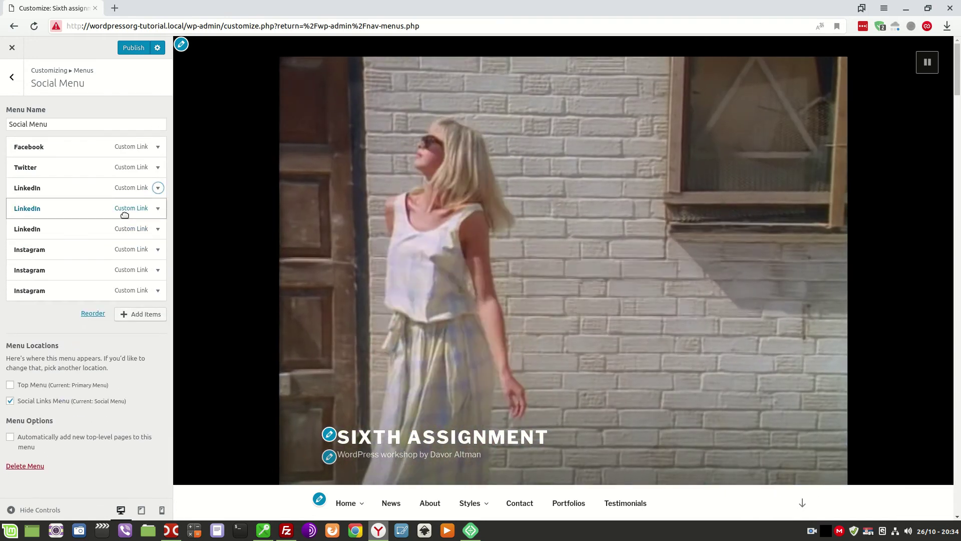
- Remove the duplicate LinkedIn links from the Social Menu and keep just one
{"action": "left_click", "coordinate": [128, 212]}
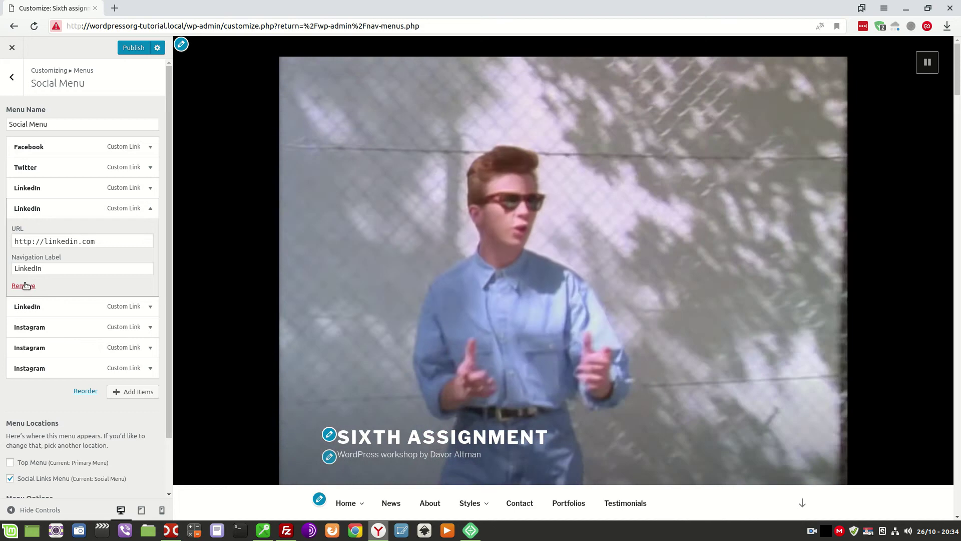
{"action": "left_click", "coordinate": [25, 286]}
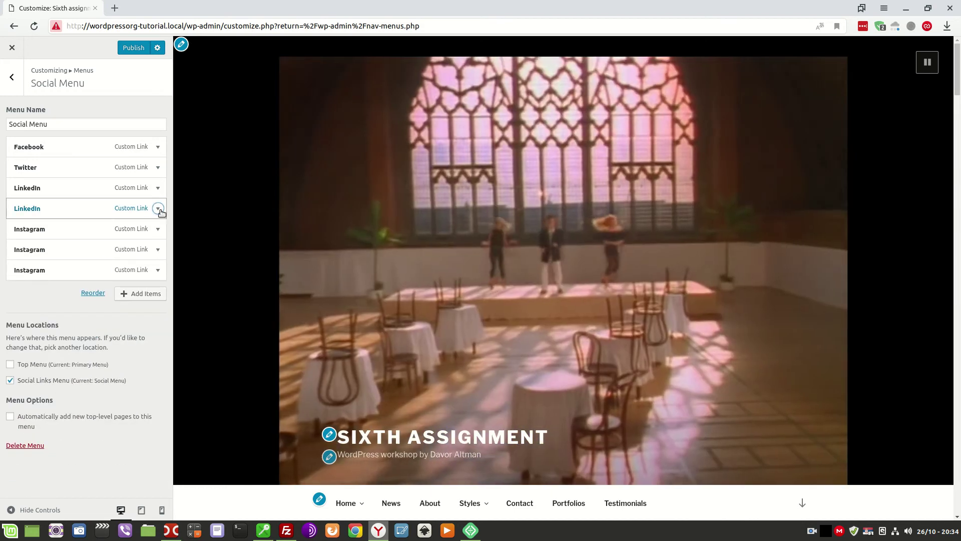
{"action": "left_click", "coordinate": [158, 209]}
{"action": "left_click", "coordinate": [20, 285]}
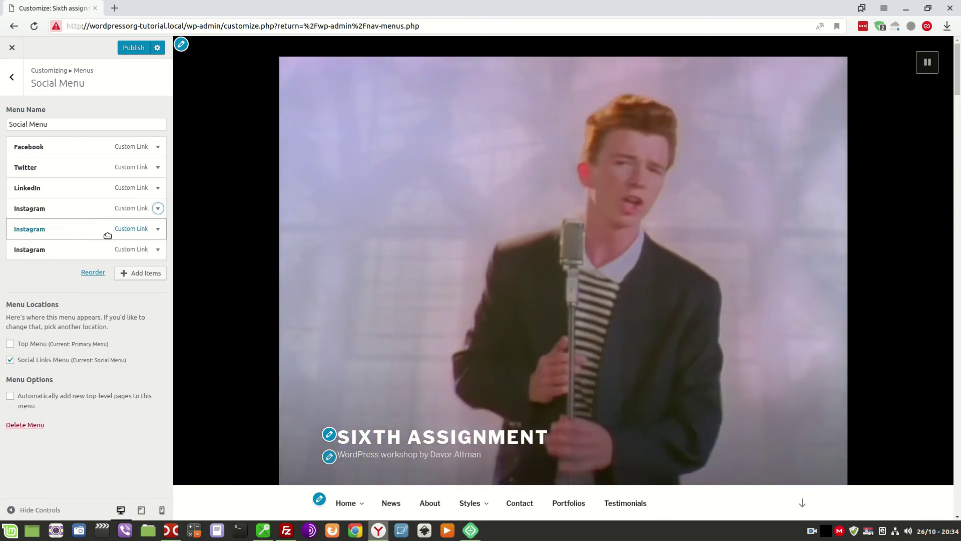
- Remove the duplicate Instagram links from the Social Menu, leaving one Instagram entry
{"action": "left_click", "coordinate": [158, 208]}
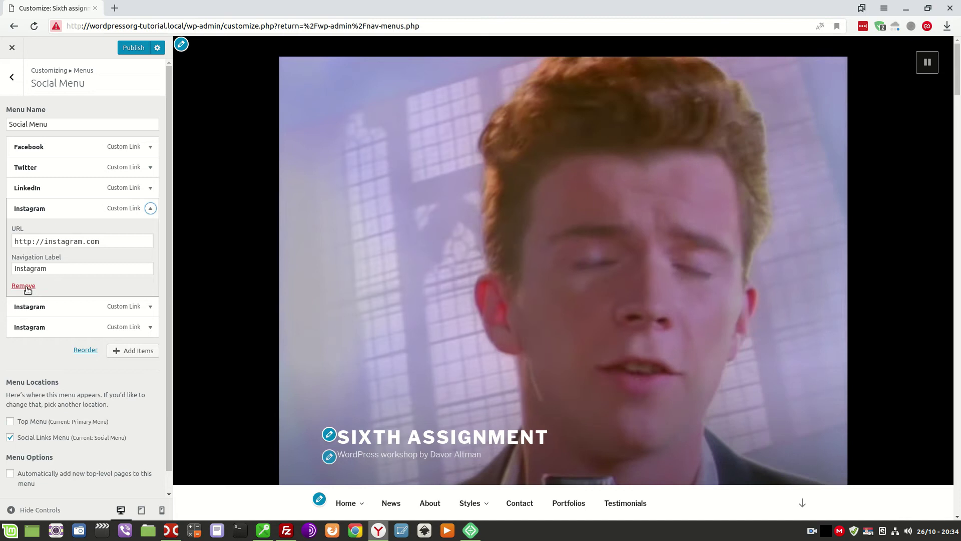
{"action": "left_click", "coordinate": [21, 283]}
{"action": "left_click", "coordinate": [161, 213]}
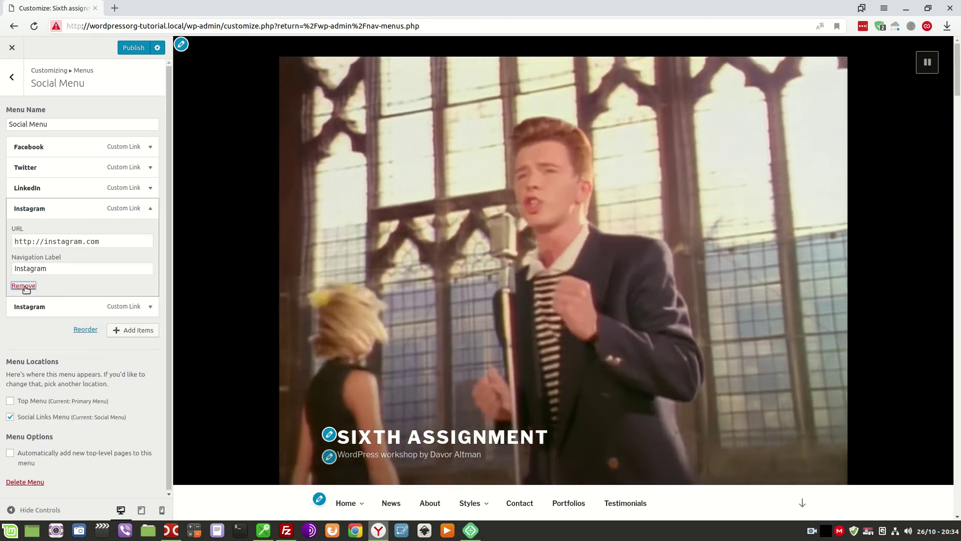
{"action": "left_click", "coordinate": [23, 282]}
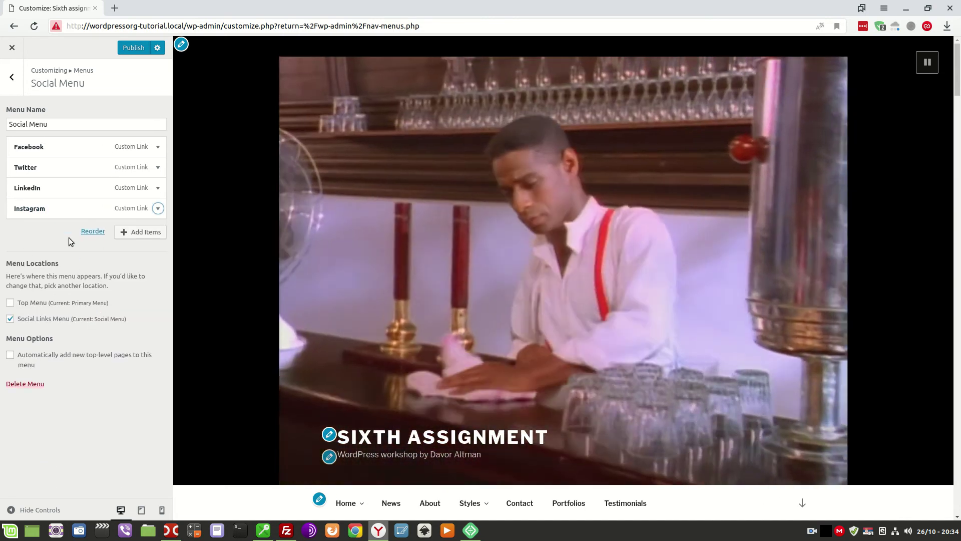
- Publish the Social Menu changes and close the Customizer
{"action": "left_click", "coordinate": [133, 48]}
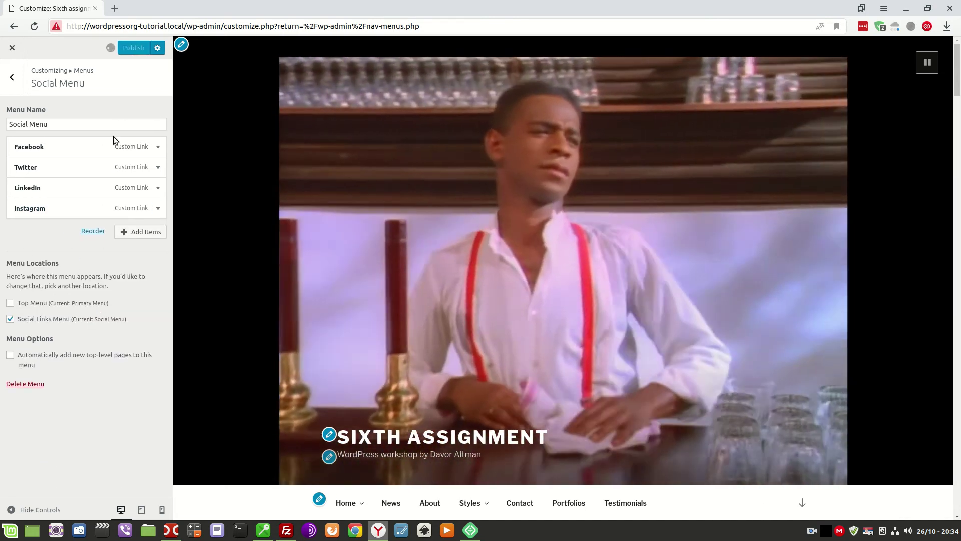
{"action": "left_click", "coordinate": [11, 77]}
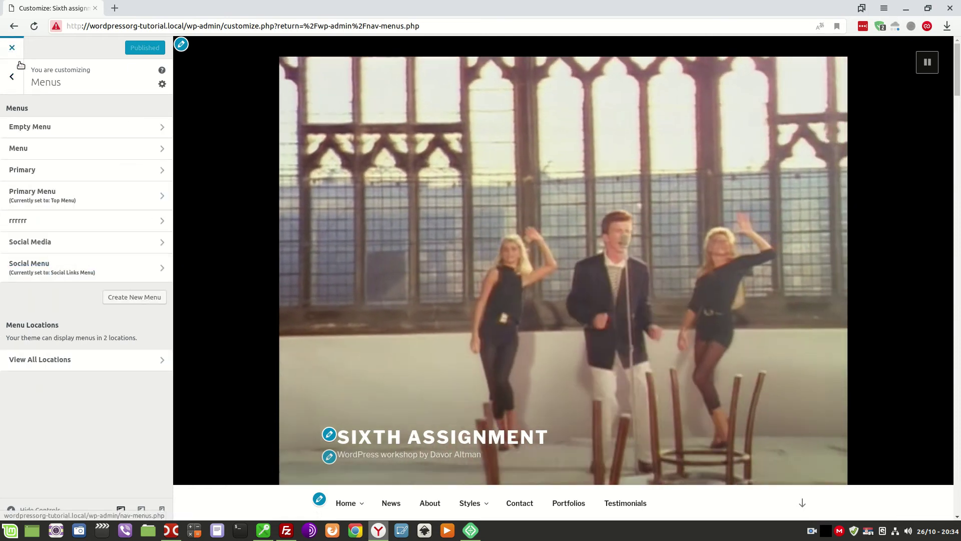
{"action": "left_click", "coordinate": [11, 48]}
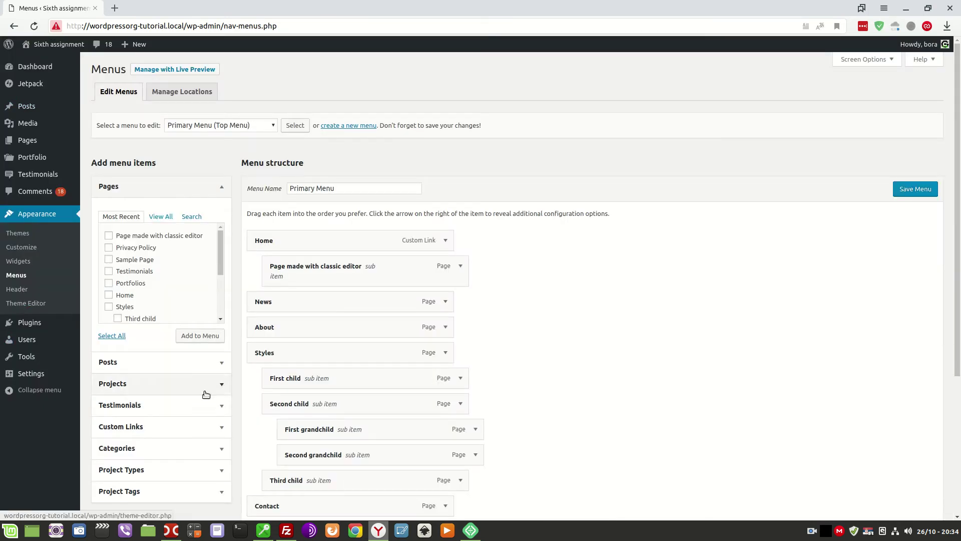
- Open the site's front end in a new tab and check its navigation menu and the social links in the footer
{"action": "right_click", "coordinate": [41, 55]}
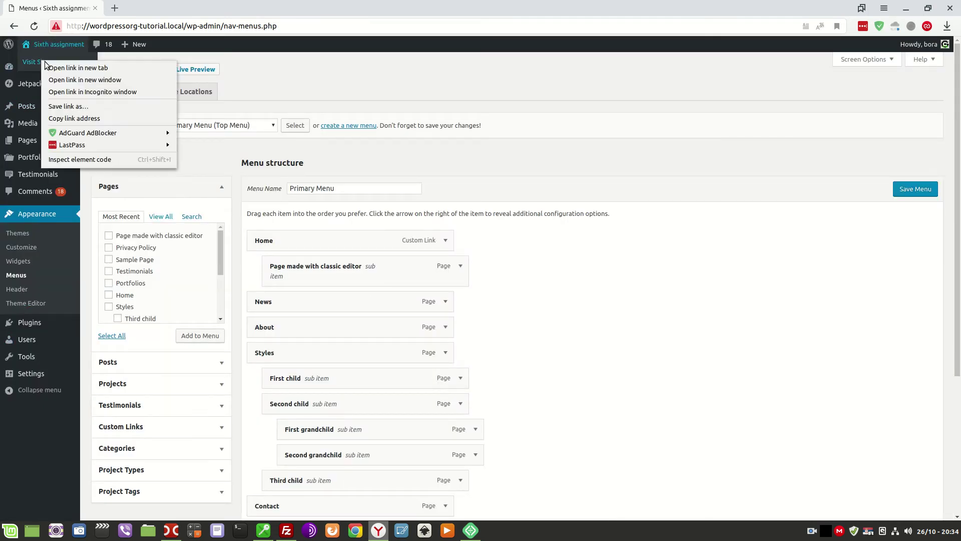
{"action": "left_click", "coordinate": [67, 67]}
{"action": "left_click", "coordinate": [145, 6]}
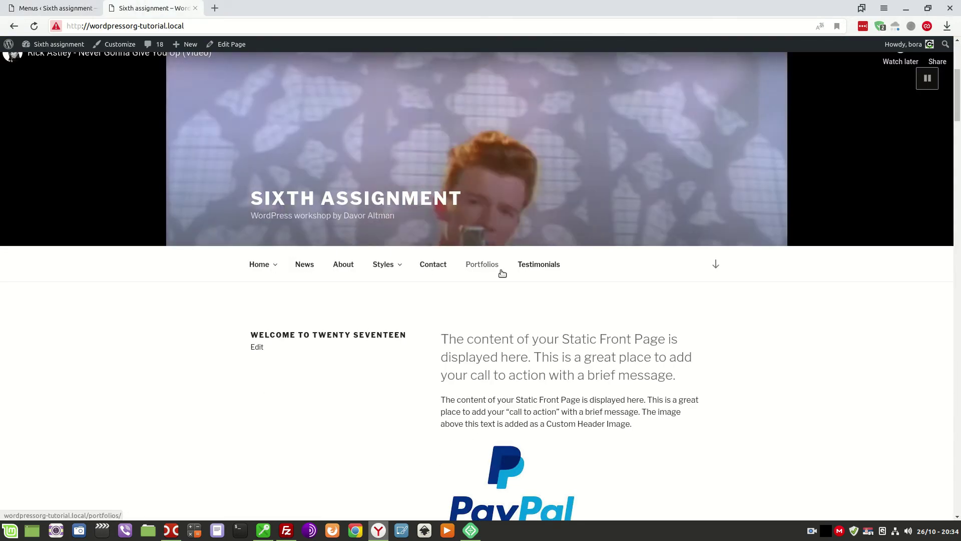
{"action": "mouse_move", "coordinate": [277, 268]}
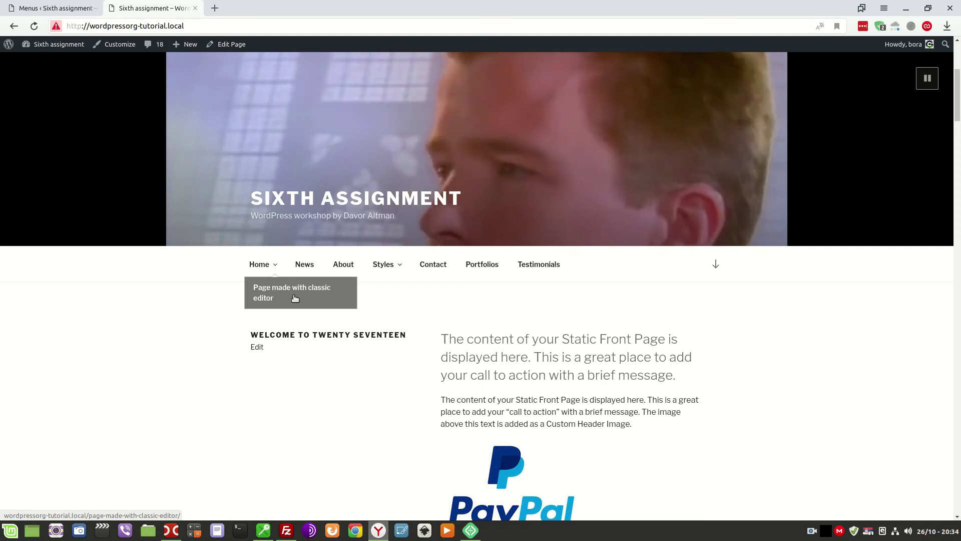
{"action": "scroll", "coordinate": [508, 363], "scroll_direction": "down", "scroll_amount": 1}
{"action": "scroll", "coordinate": [509, 362], "scroll_direction": "down", "scroll_amount": 20}
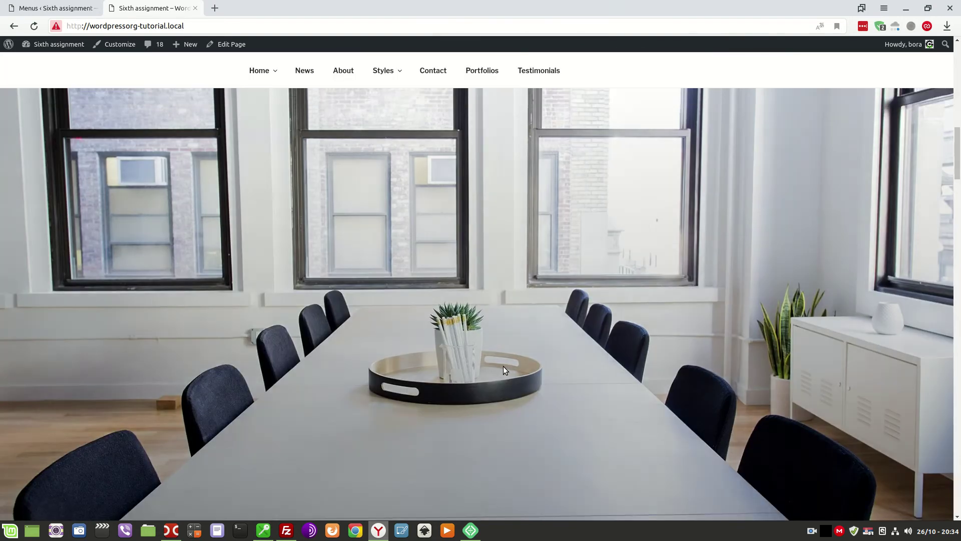
{"action": "scroll", "coordinate": [494, 374], "scroll_direction": "down", "scroll_amount": 15}
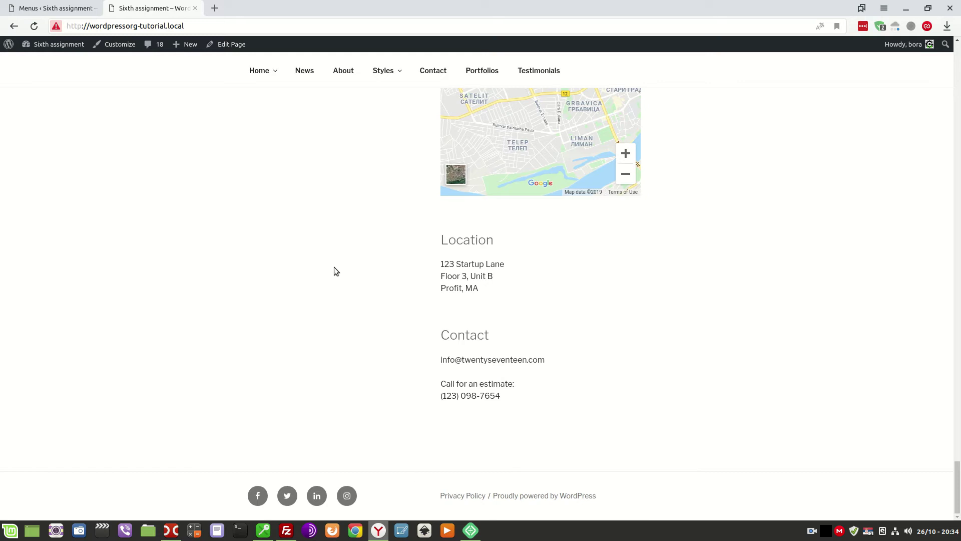
{"action": "scroll", "coordinate": [332, 271], "scroll_direction": "up", "scroll_amount": 6}
- Return to the WordPress admin tab and open the list of all posts
{"action": "left_click", "coordinate": [30, 6]}
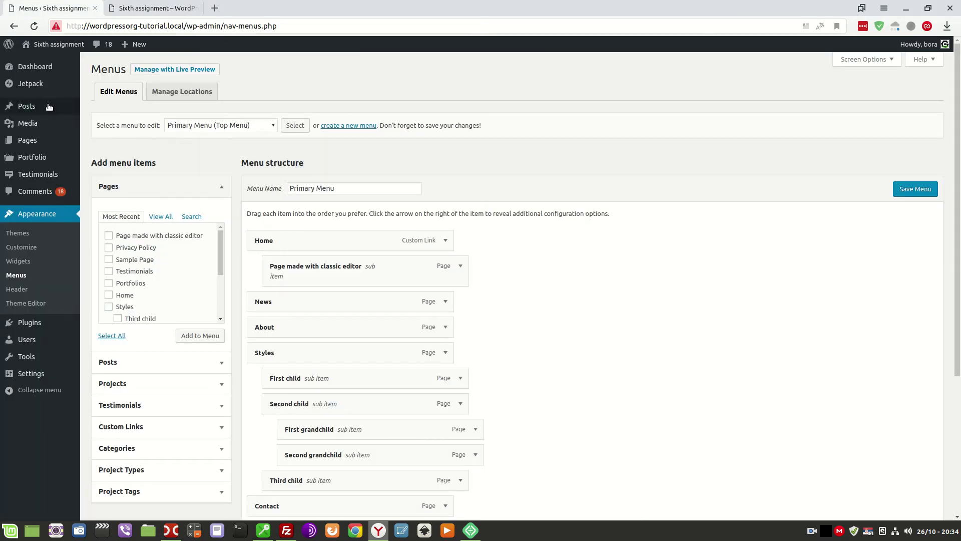
{"action": "mouse_move", "coordinate": [20, 106]}
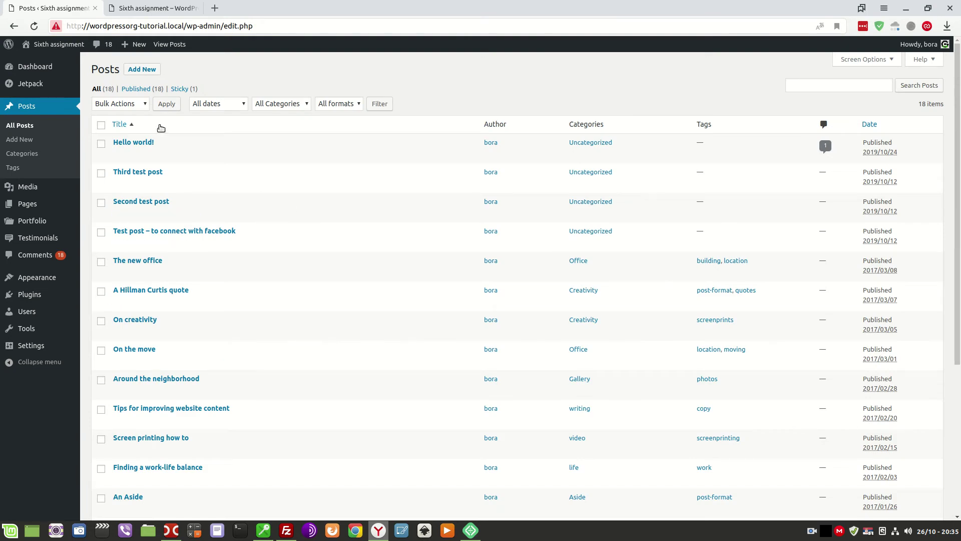
- Create a new page titled "Block editor new page - testing" and add the paragraph "Something."
{"action": "mouse_move", "coordinate": [138, 145]}
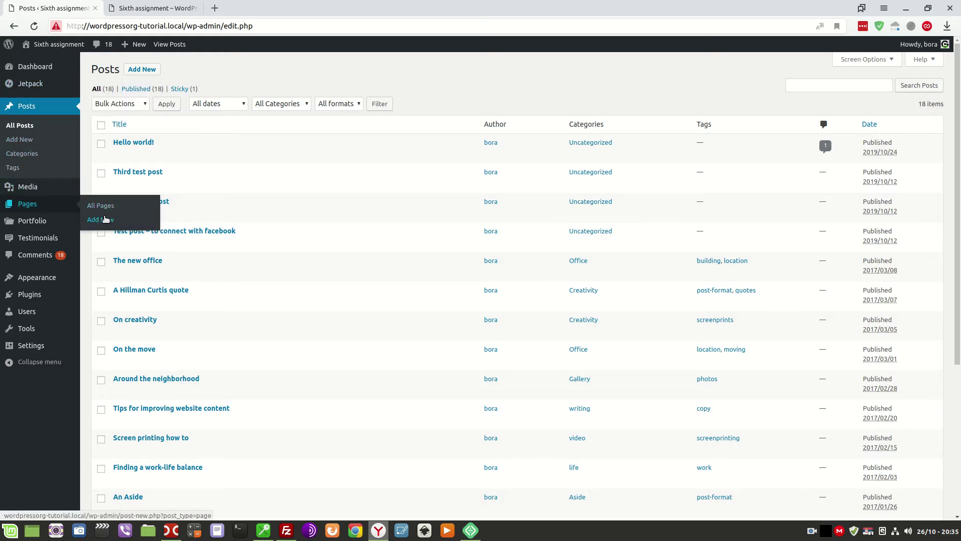
{"action": "left_click", "coordinate": [103, 219]}
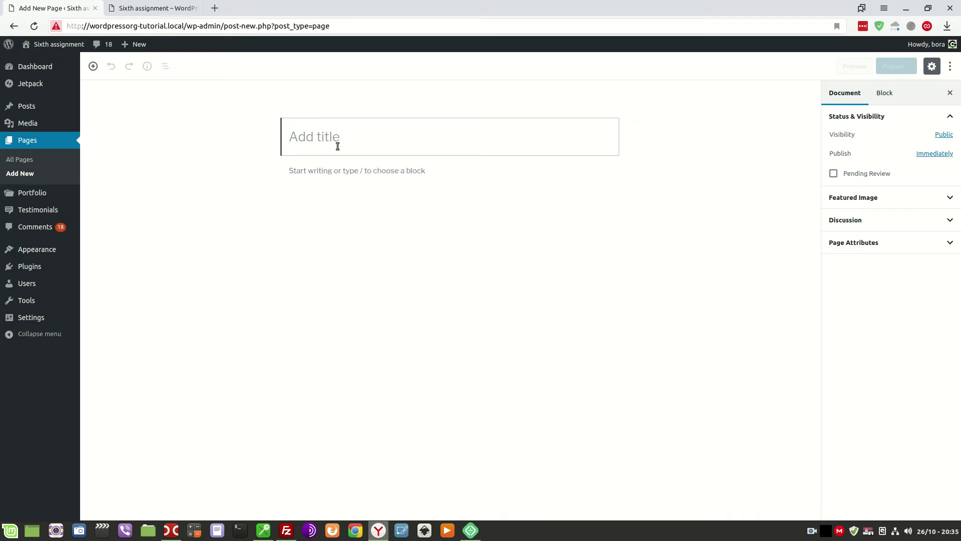
{"action": "type", "text": "Blo"}
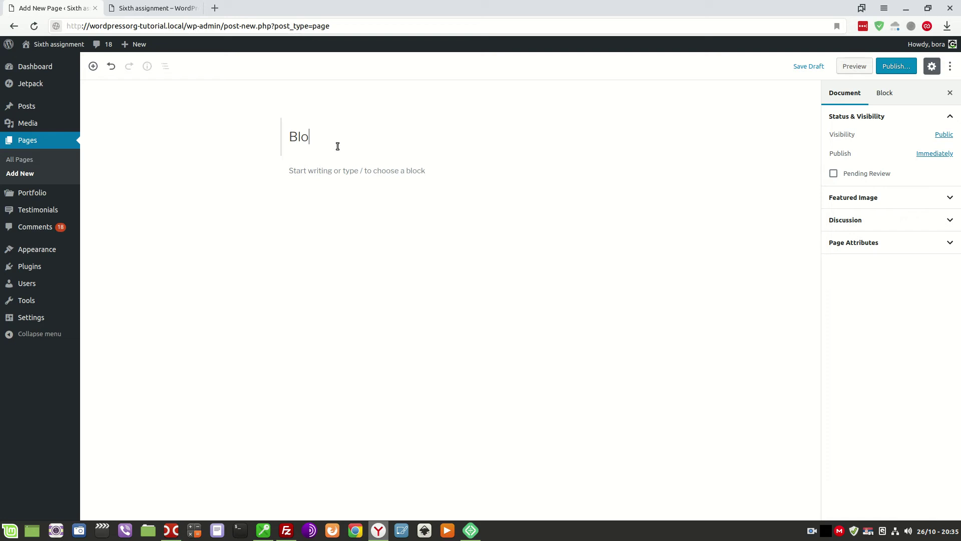
{"action": "type", "text": "ck editor new page - testing"}
{"action": "key", "text": "Return"}
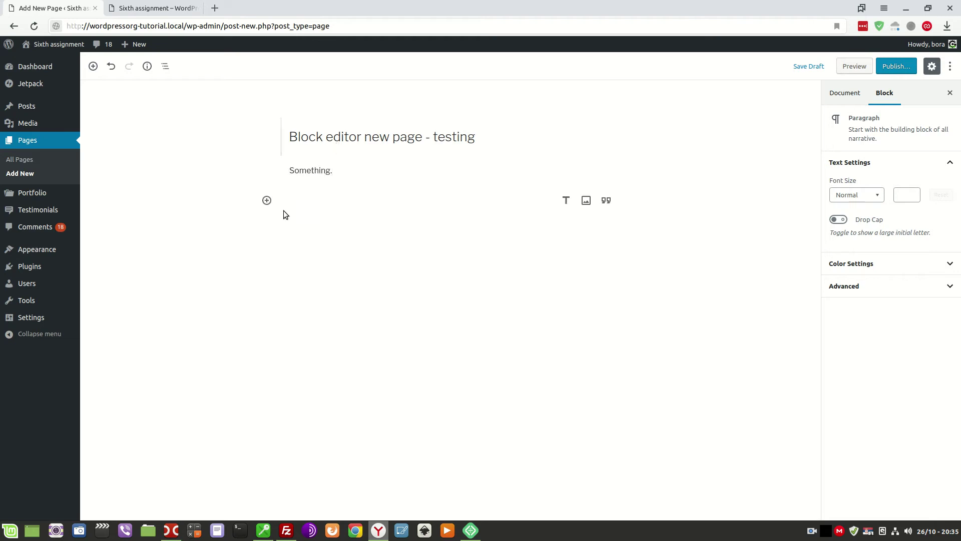
- Add a heading block reading "Heading" followed by the paragraph "Second paragraph." below the first paragraph
{"action": "left_click", "coordinate": [566, 202]}
{"action": "type", "text": "Heading"}
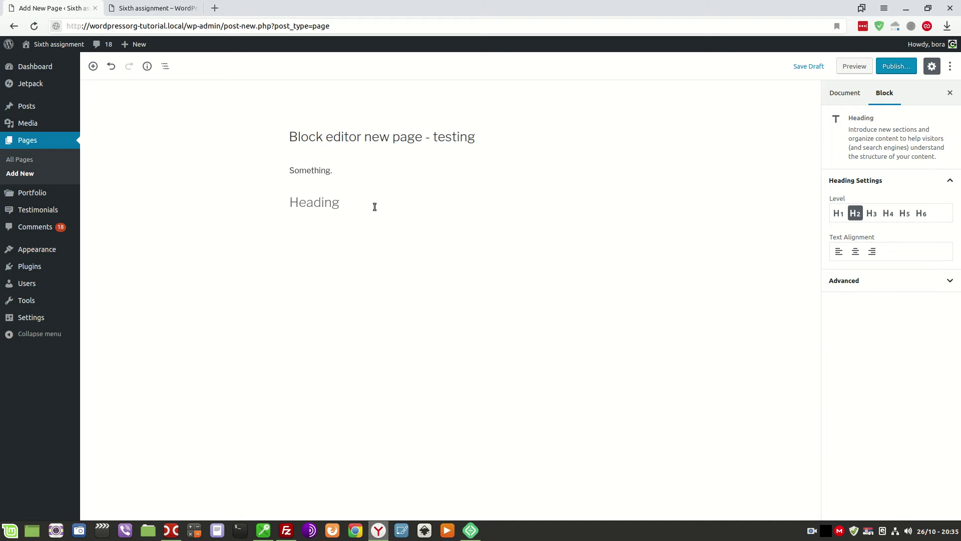
{"action": "key", "text": "Return"}
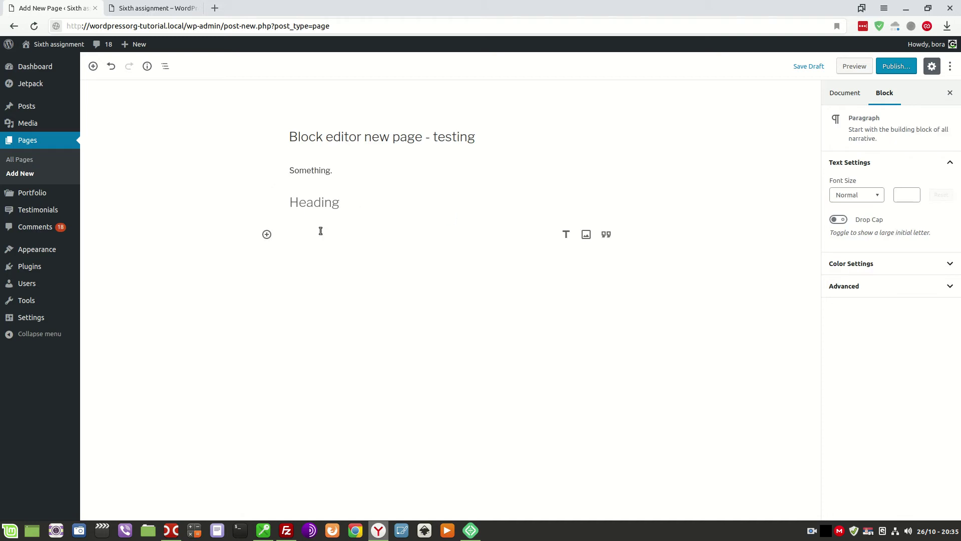
{"action": "type", "text": "Second paragraph."}
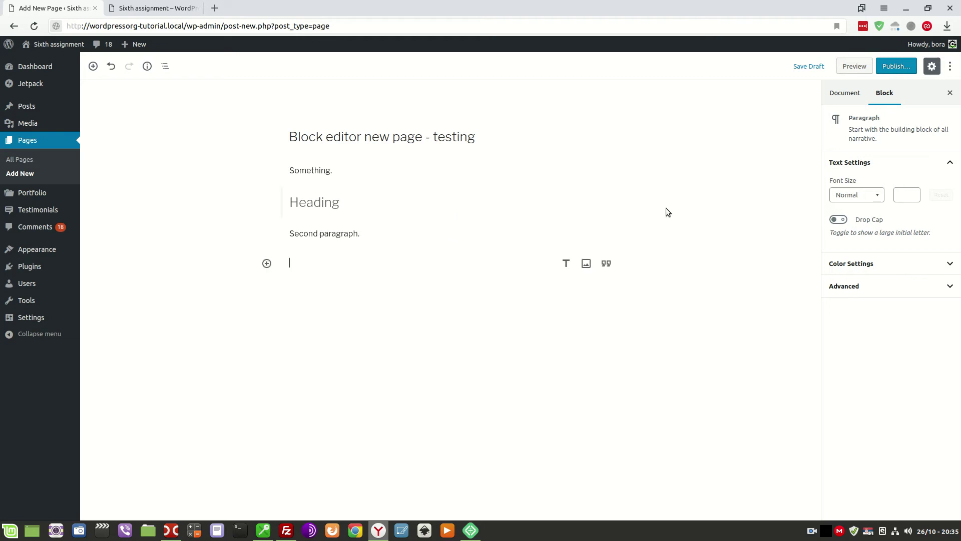
- Publish the page and view its live version in a new browser tab
{"action": "left_click", "coordinate": [896, 71]}
{"action": "left_click", "coordinate": [901, 71]}
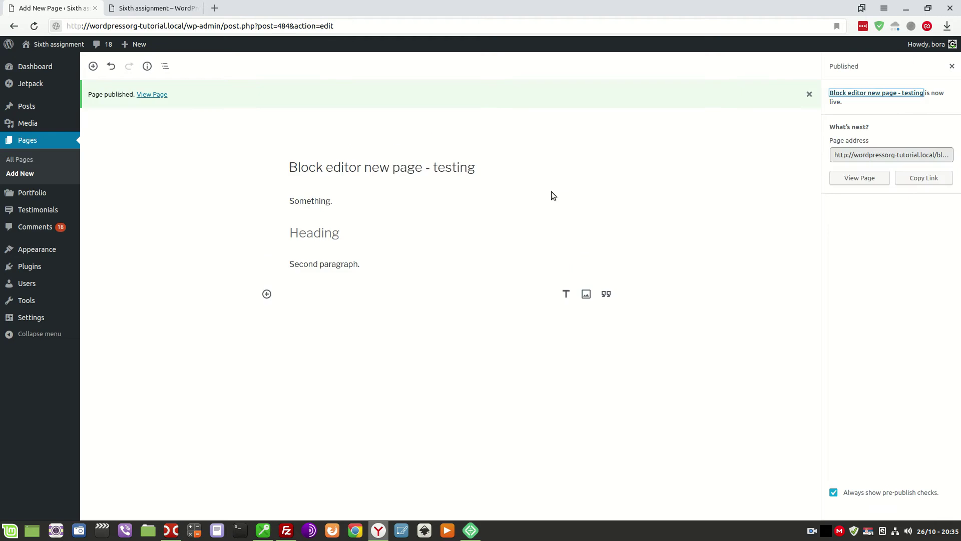
{"action": "right_click", "coordinate": [160, 96]}
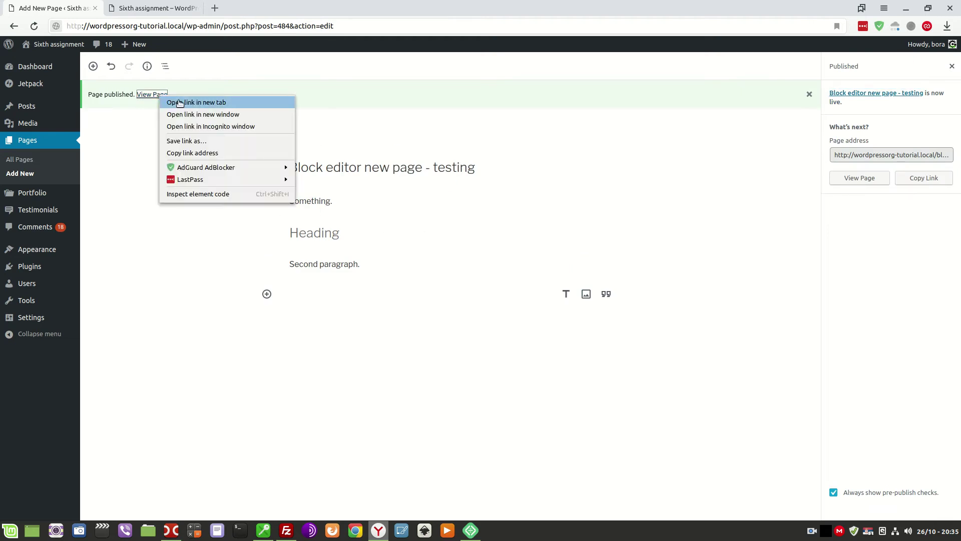
{"action": "left_click", "coordinate": [196, 102]}
{"action": "left_click", "coordinate": [250, 8]}
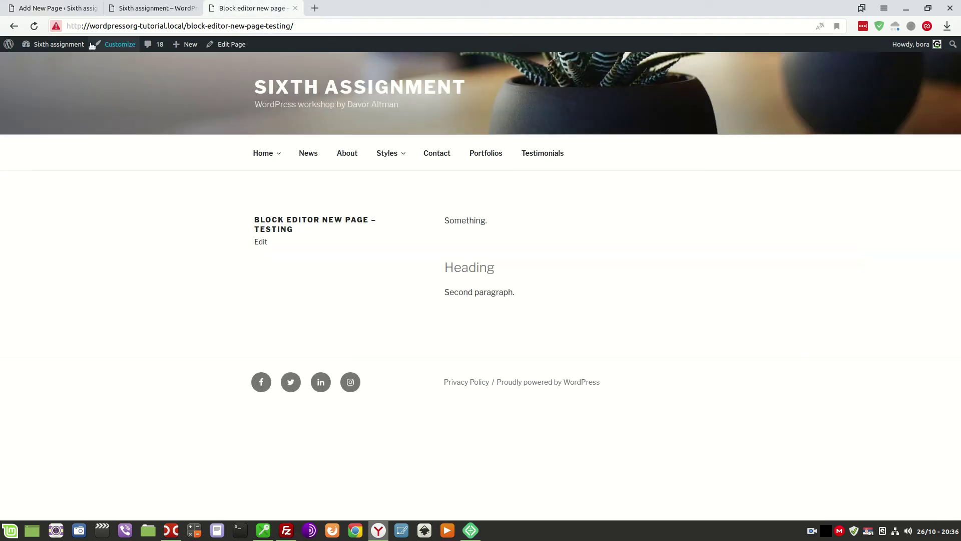
- Open the Writing settings in a new tab, make Classic Editor the default editor for all users and save
{"action": "left_click", "coordinate": [22, 5]}
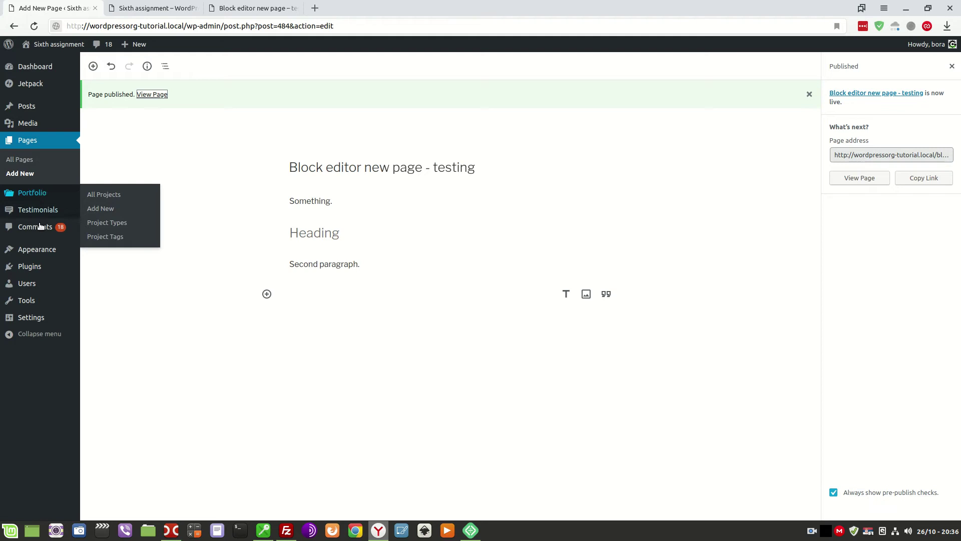
{"action": "mouse_move", "coordinate": [35, 317]}
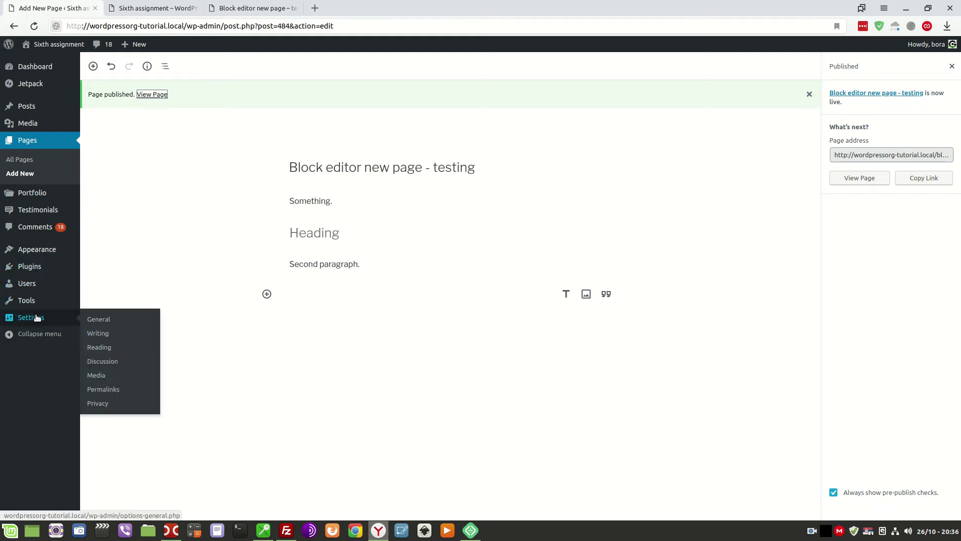
{"action": "middle_click", "coordinate": [103, 337]}
{"action": "left_click", "coordinate": [330, 8]}
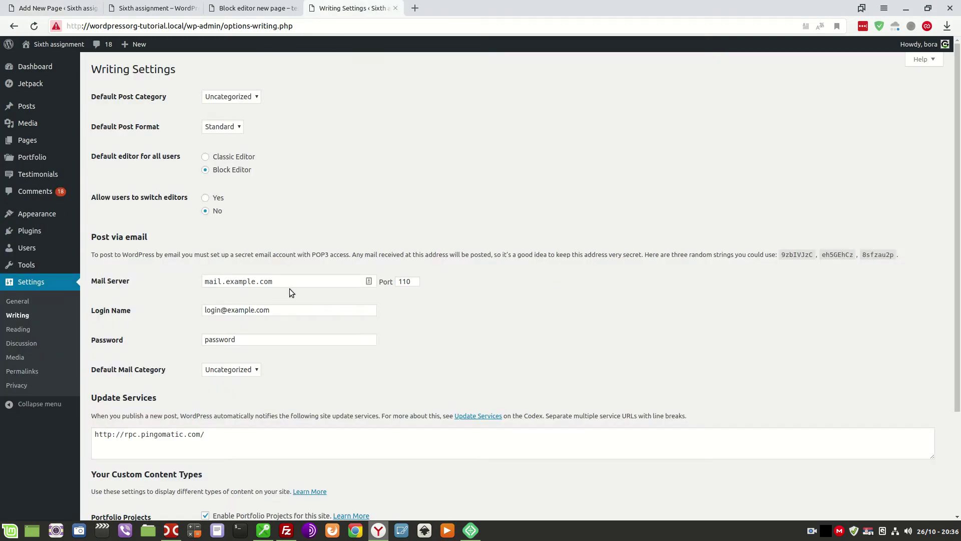
{"action": "left_click", "coordinate": [205, 158]}
{"action": "scroll", "coordinate": [385, 347], "scroll_direction": "down", "scroll_amount": 3}
{"action": "left_click", "coordinate": [117, 470]}
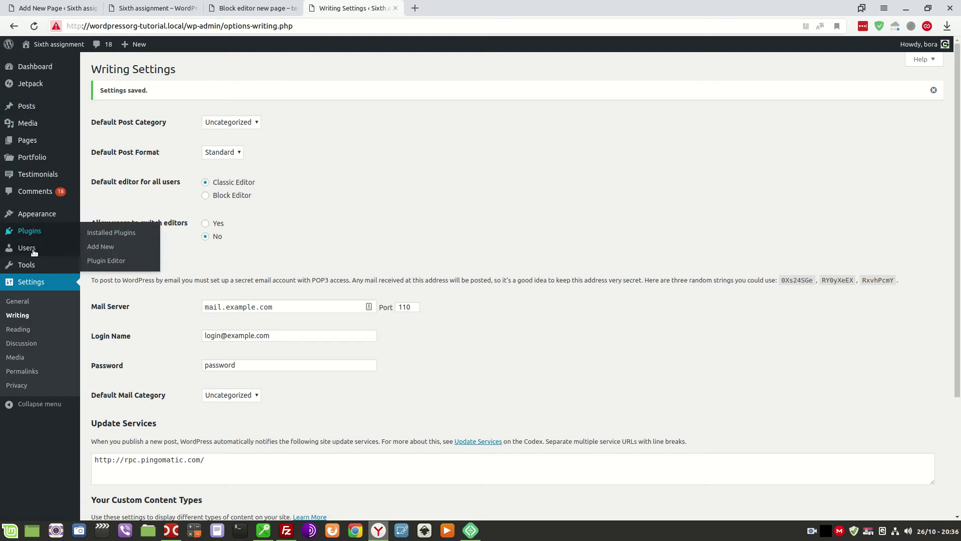
- Open "Block editor new page – testing" from the list of all pages and update it in the classic editor
{"action": "left_click", "coordinate": [103, 143]}
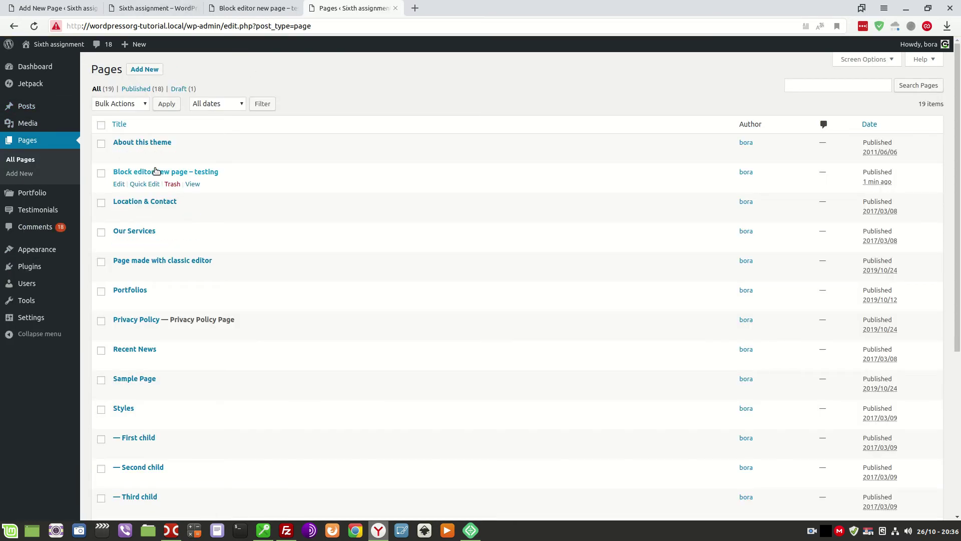
{"action": "left_click", "coordinate": [126, 175]}
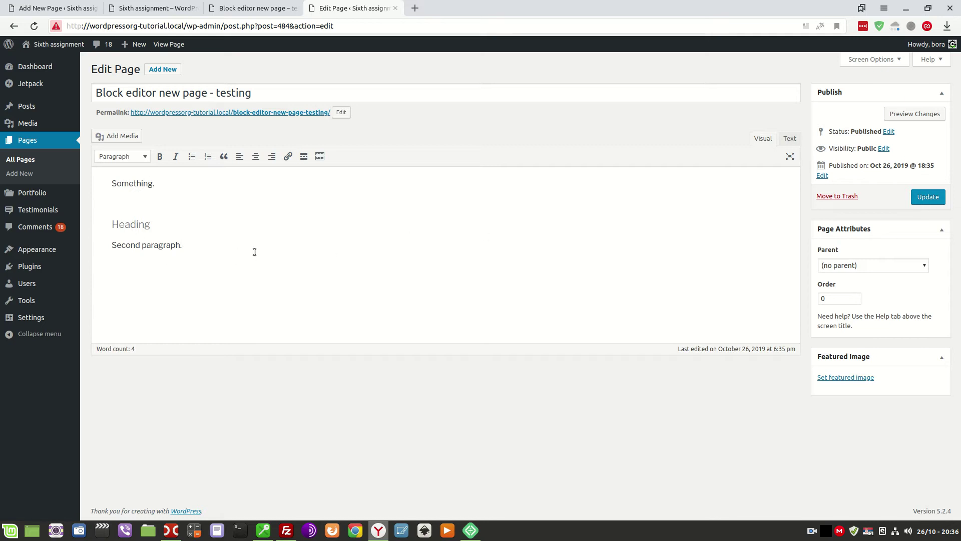
{"action": "left_click", "coordinate": [932, 196]}
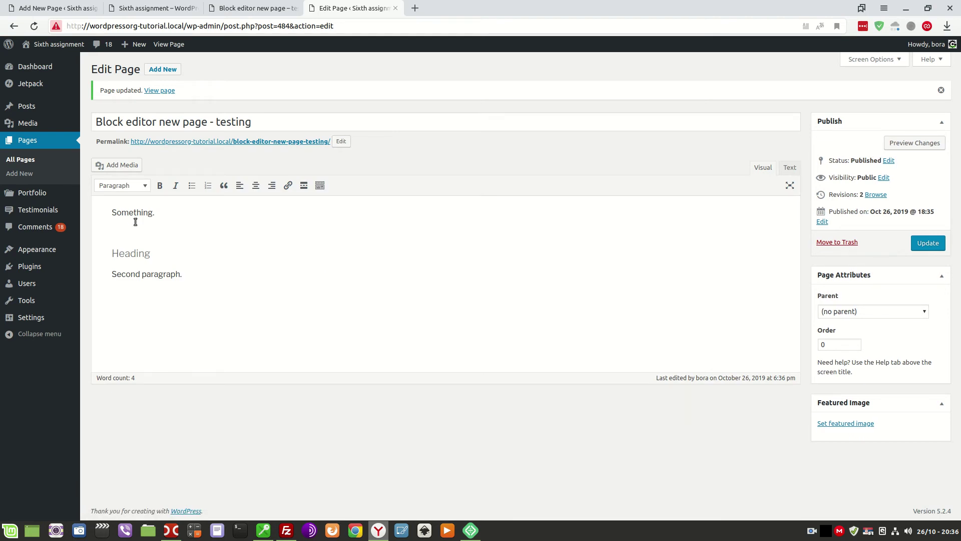
{"action": "left_click", "coordinate": [143, 254]}
- Set the default editor for all users to Block Editor in the Writing settings and save the change
{"action": "left_click", "coordinate": [22, 161]}
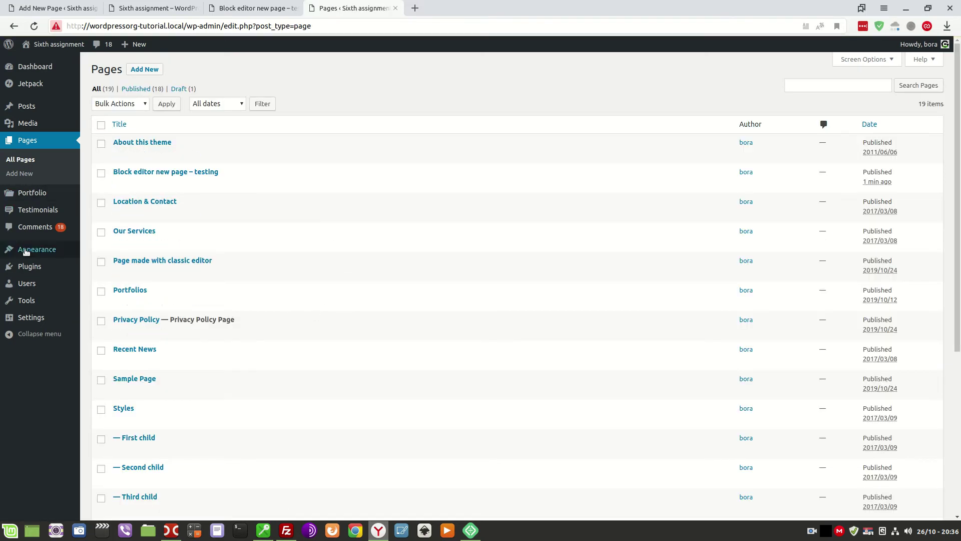
{"action": "mouse_move", "coordinate": [29, 256]}
{"action": "mouse_move", "coordinate": [29, 319]}
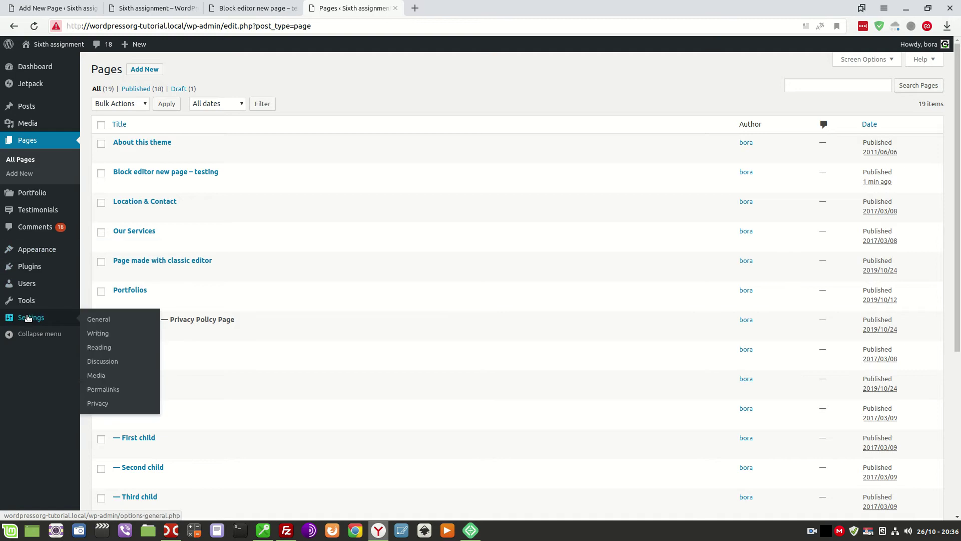
{"action": "left_click", "coordinate": [106, 335]}
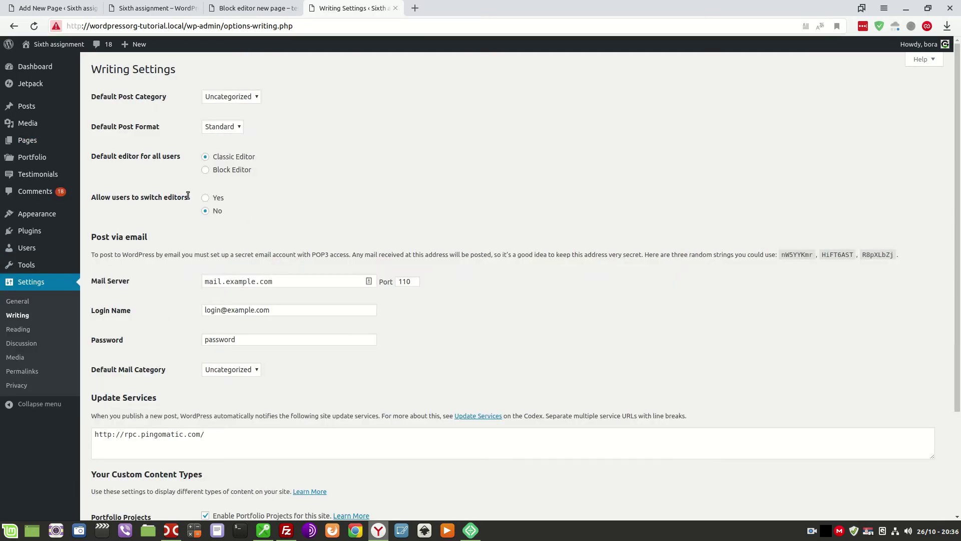
{"action": "scroll", "coordinate": [220, 280], "scroll_direction": "down", "scroll_amount": 5}
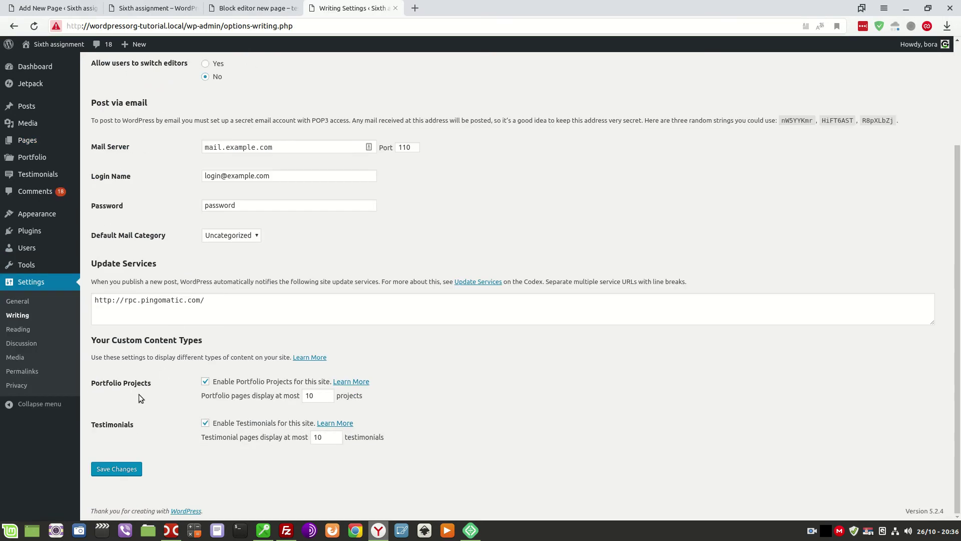
{"action": "left_click", "coordinate": [116, 475]}
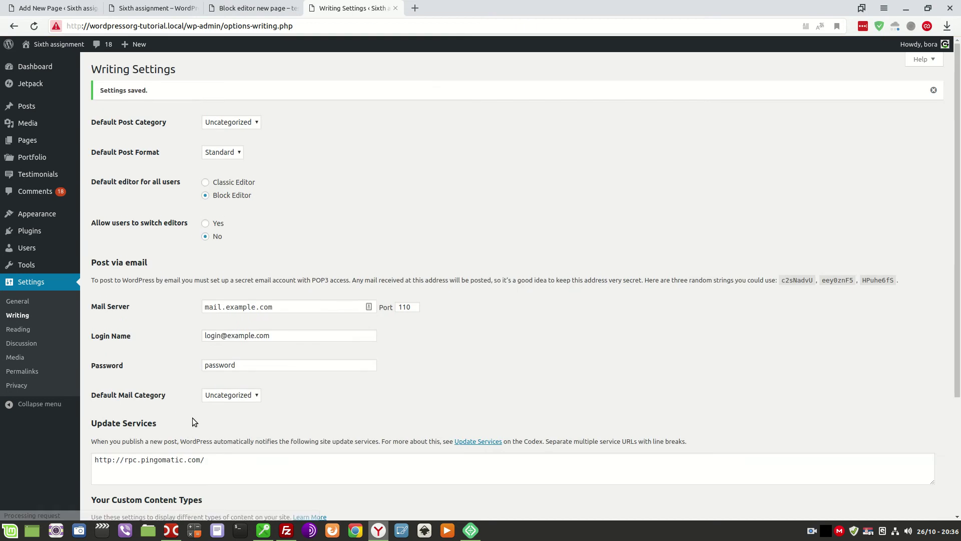
- Go to the list of all pages and open "Block editor new page – testing" for editing in a new tab
{"action": "mouse_move", "coordinate": [35, 144]}
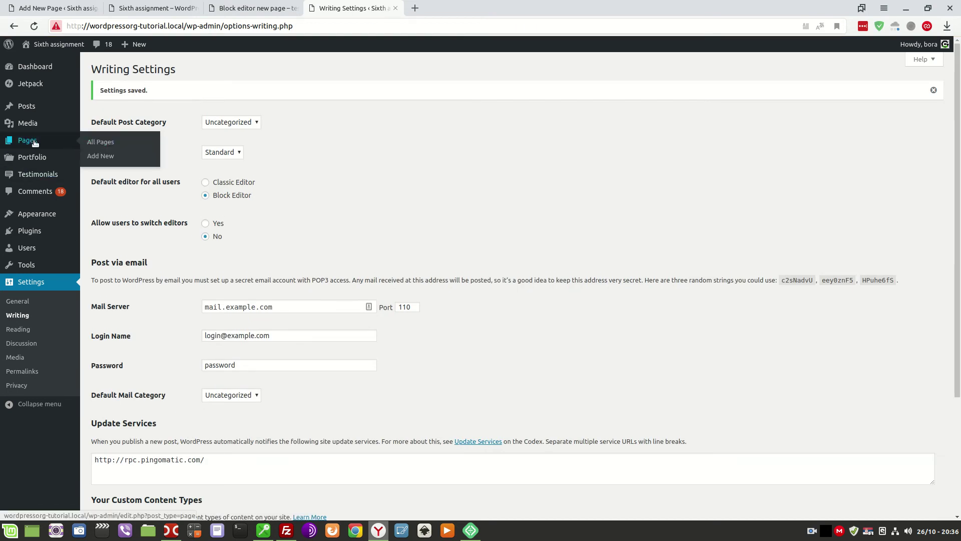
{"action": "left_click", "coordinate": [102, 141]}
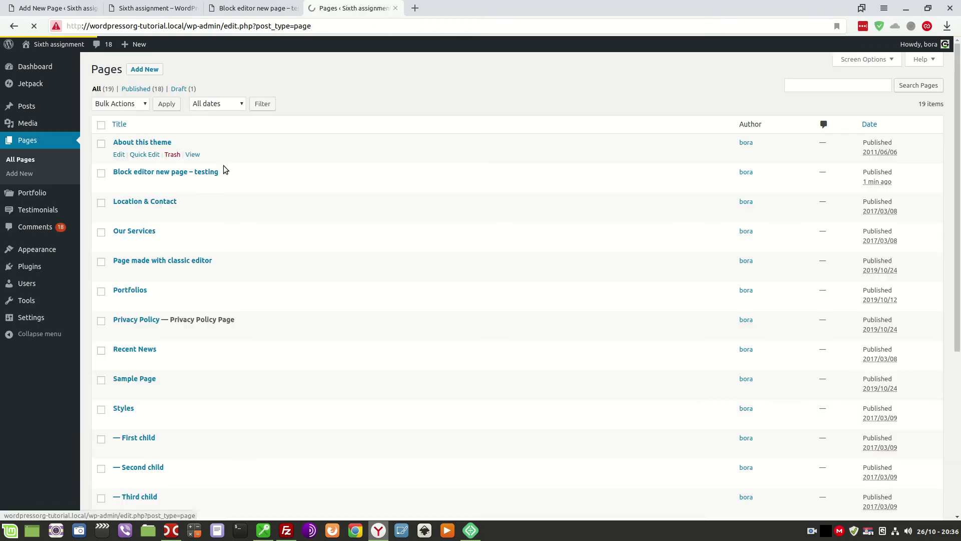
{"action": "right_click", "coordinate": [181, 174]}
{"action": "left_click", "coordinate": [193, 179]}
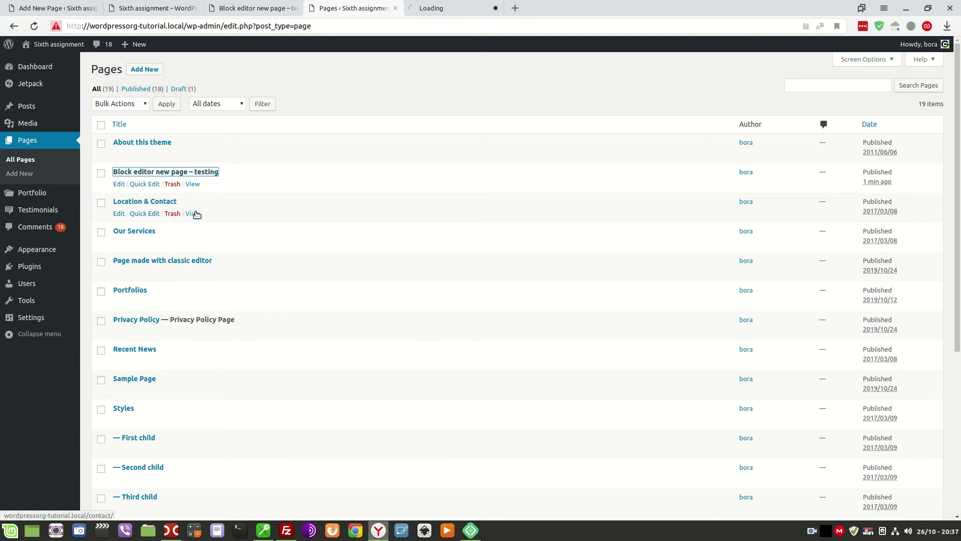
- Open the "Location & Contact" page for editing and examine the block type of its map code, headings and paragraphs
{"action": "left_click", "coordinate": [159, 203]}
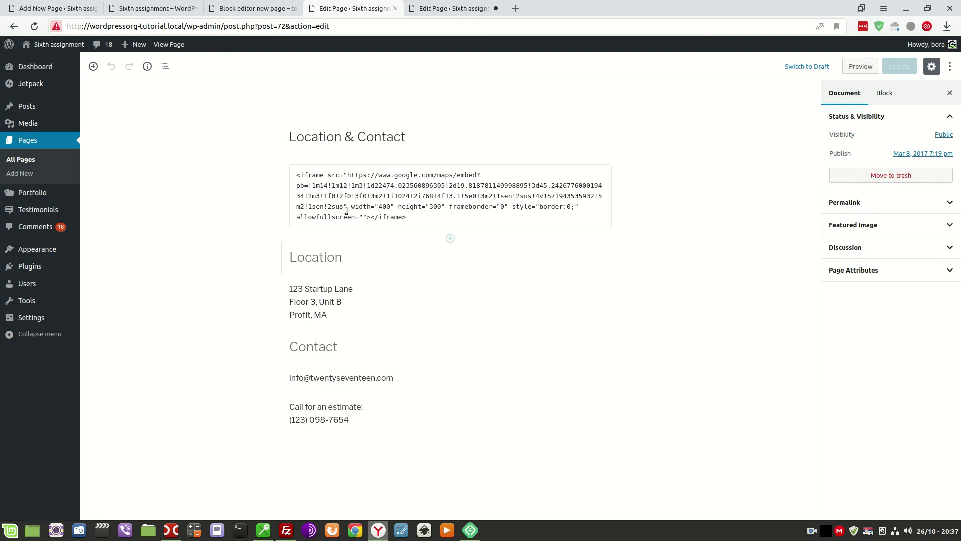
{"action": "left_click", "coordinate": [311, 258]}
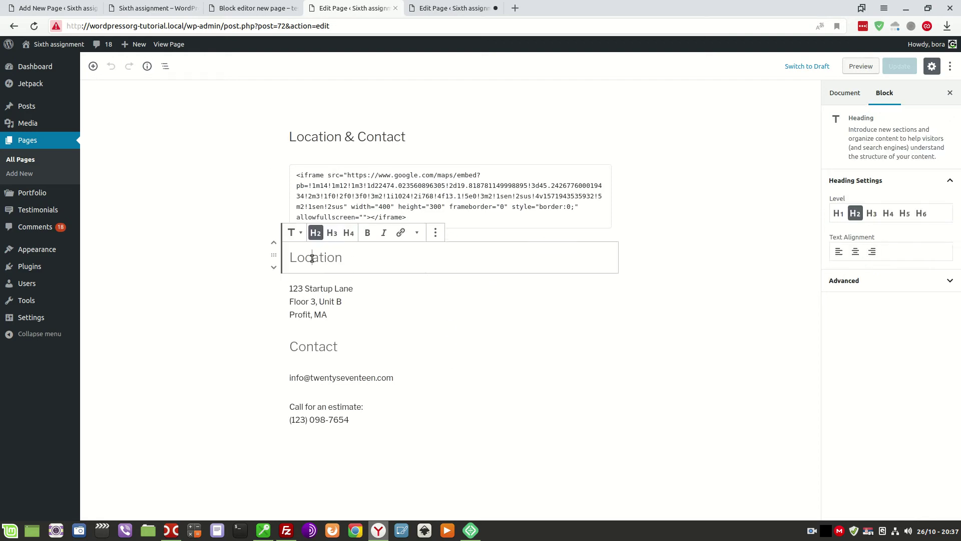
{"action": "left_click", "coordinate": [310, 302]}
{"action": "left_click", "coordinate": [320, 348]}
{"action": "left_click", "coordinate": [332, 376]}
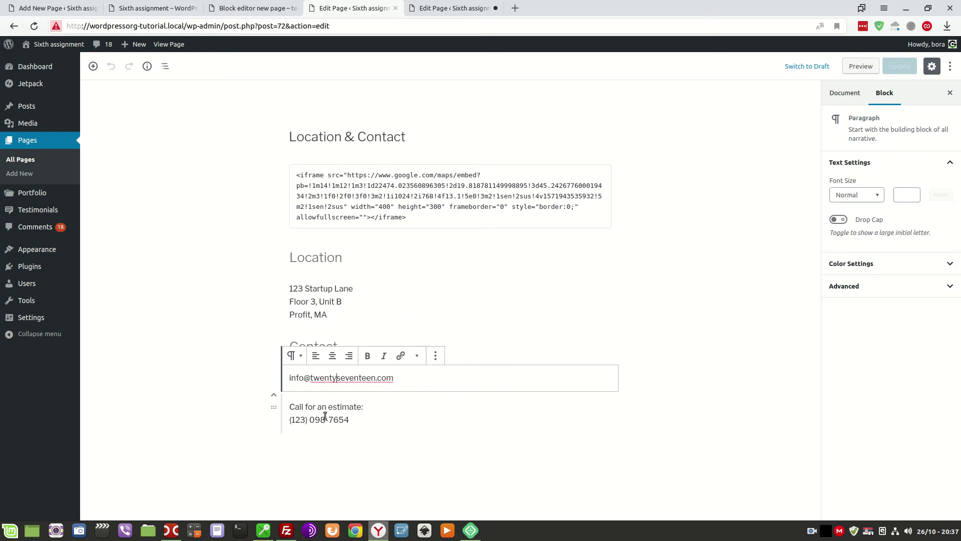
{"action": "left_click", "coordinate": [326, 419]}
{"action": "left_click", "coordinate": [332, 132]}
{"action": "left_click", "coordinate": [336, 196]}
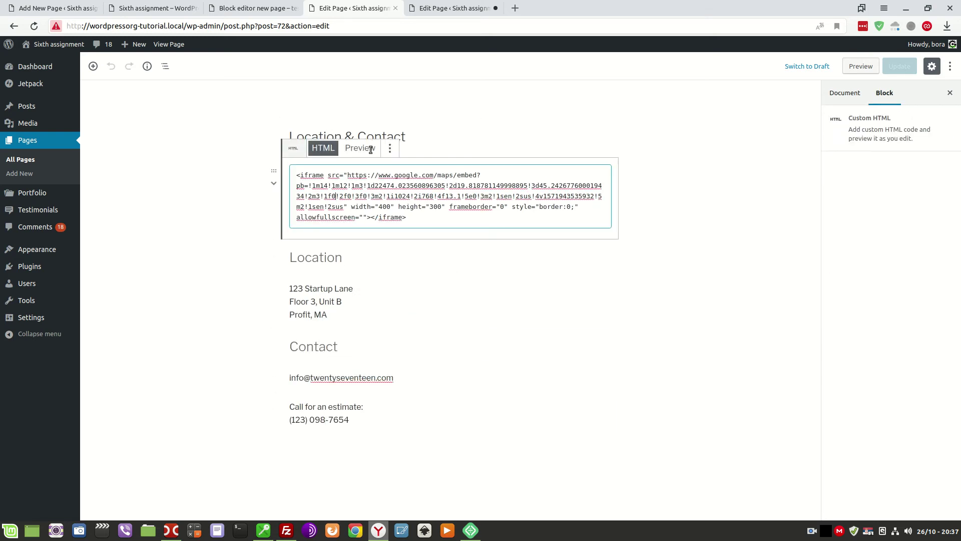
- Switch to the tab editing "Block editor new page - testing" and examine its title, heading and paragraph blocks
{"action": "left_click", "coordinate": [430, 10]}
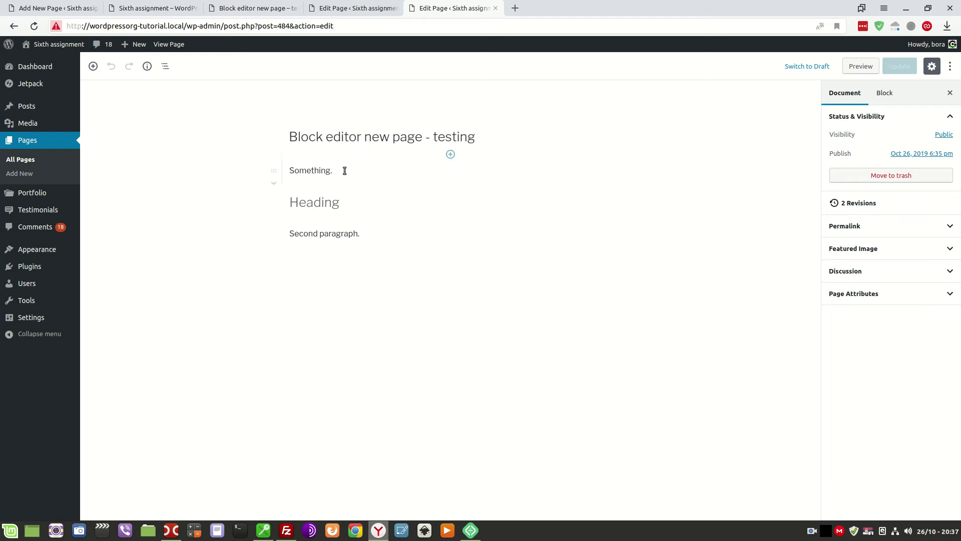
{"action": "left_click", "coordinate": [339, 200]}
{"action": "left_click", "coordinate": [353, 231]}
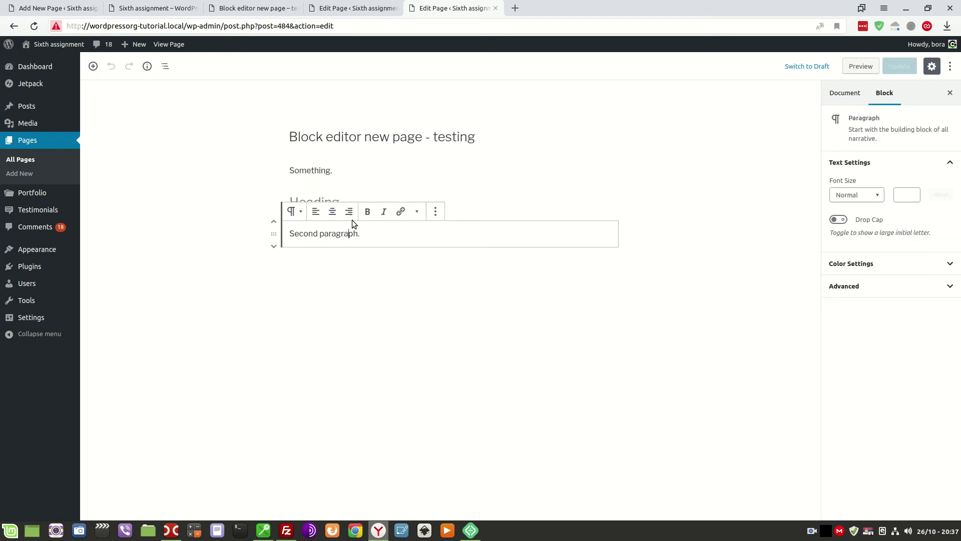
{"action": "left_click", "coordinate": [331, 172]}
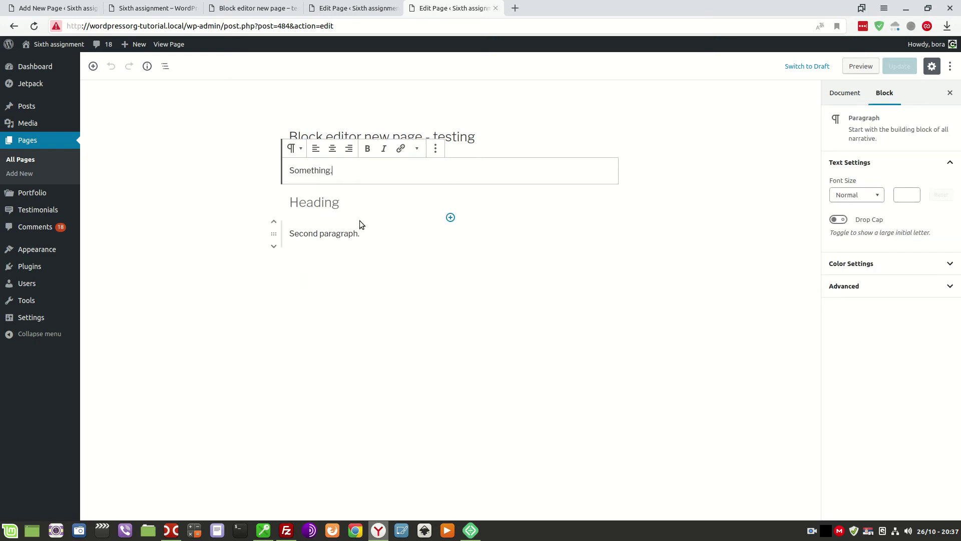
{"action": "left_click", "coordinate": [341, 216]}
{"action": "left_click", "coordinate": [342, 230]}
{"action": "left_click", "coordinate": [335, 172]}
{"action": "left_click", "coordinate": [316, 201]}
{"action": "left_click", "coordinate": [324, 232]}
{"action": "left_click", "coordinate": [323, 170]}
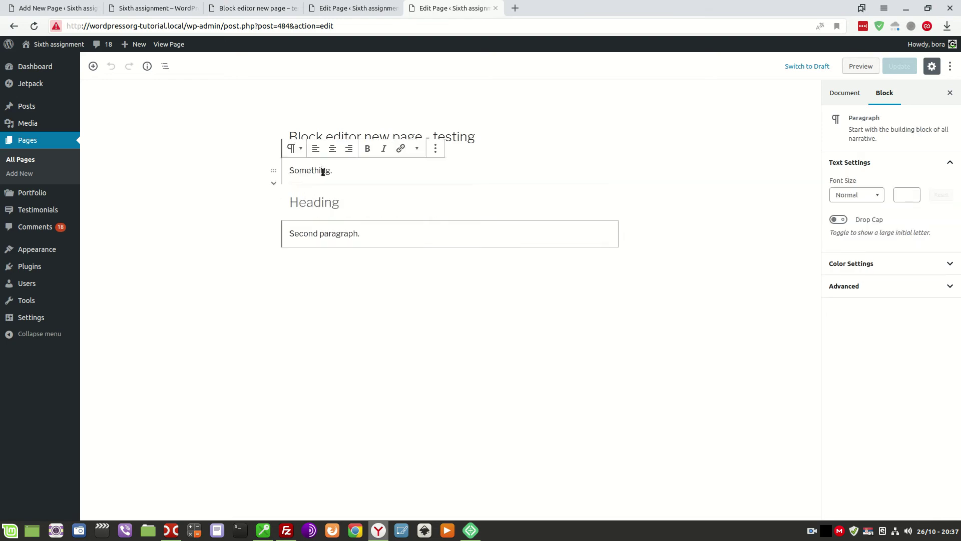
{"action": "left_click", "coordinate": [328, 201]}
{"action": "left_click", "coordinate": [341, 231]}
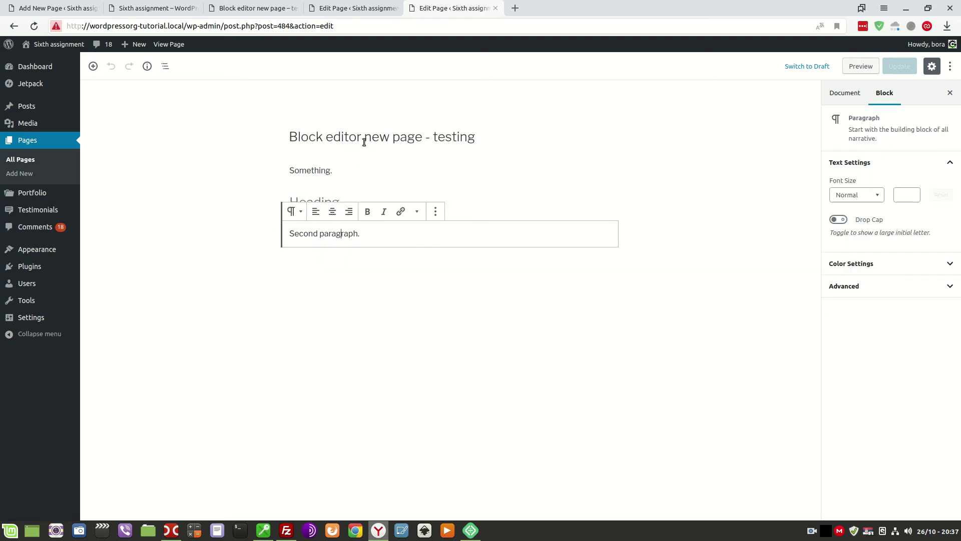
{"action": "left_click", "coordinate": [364, 140]}
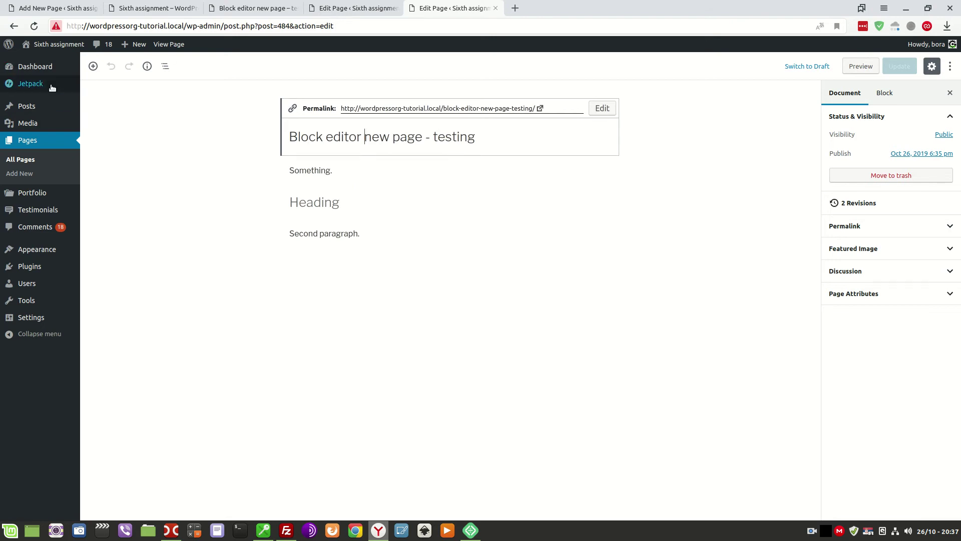
- Close all browser tabs except the one editing the "Location & Contact" page
{"action": "left_click", "coordinate": [496, 8]}
{"action": "left_click", "coordinate": [247, 7]}
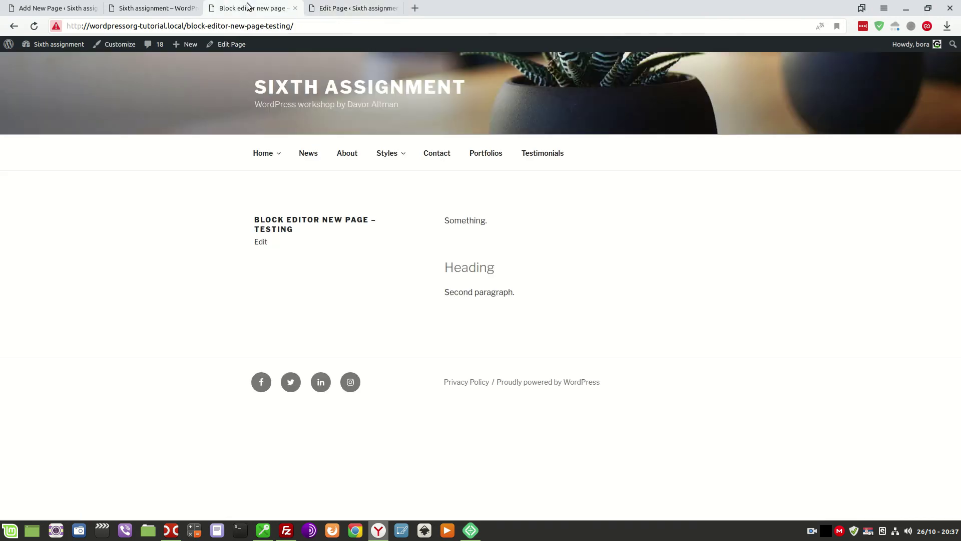
{"action": "left_click", "coordinate": [162, 7]}
{"action": "left_click", "coordinate": [213, 8]}
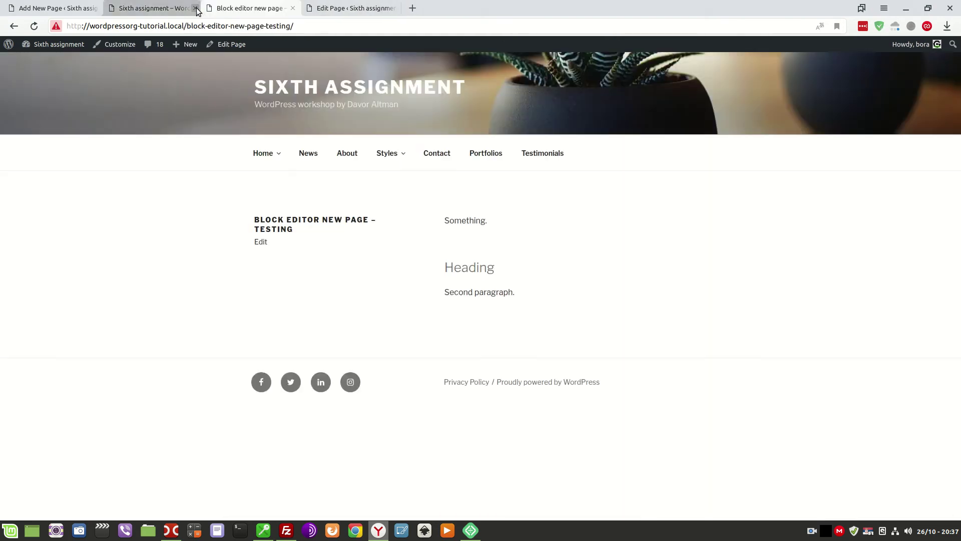
{"action": "left_click", "coordinate": [196, 9]}
{"action": "left_click", "coordinate": [195, 9]}
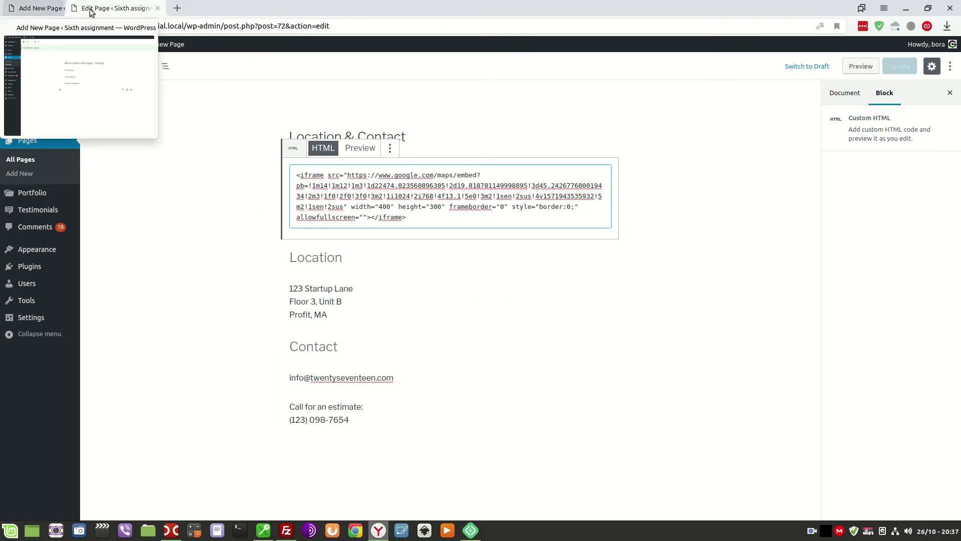
{"action": "left_click", "coordinate": [62, 8]}
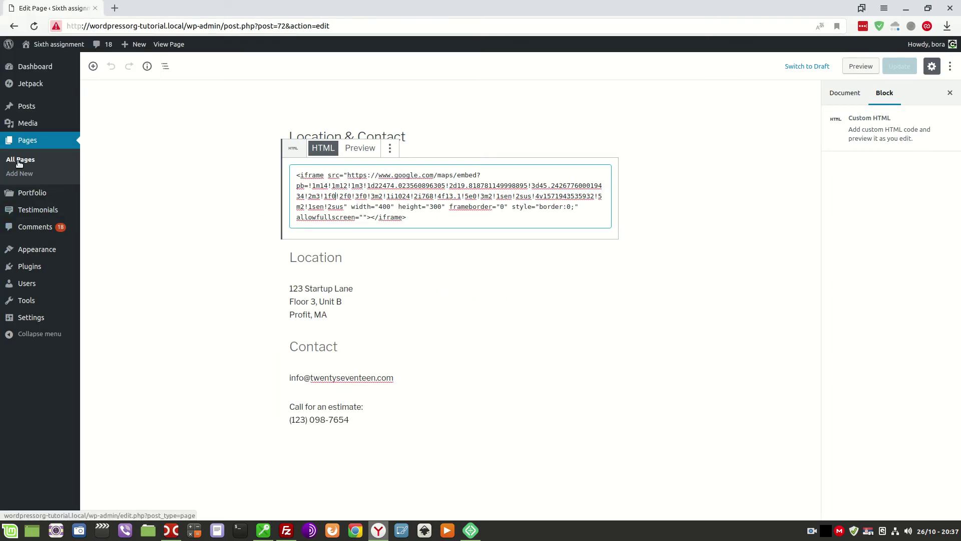
- Set the default editor for all users to Classic Editor in the Writing settings and save the change
{"action": "mouse_move", "coordinate": [38, 319]}
{"action": "left_click", "coordinate": [128, 333]}
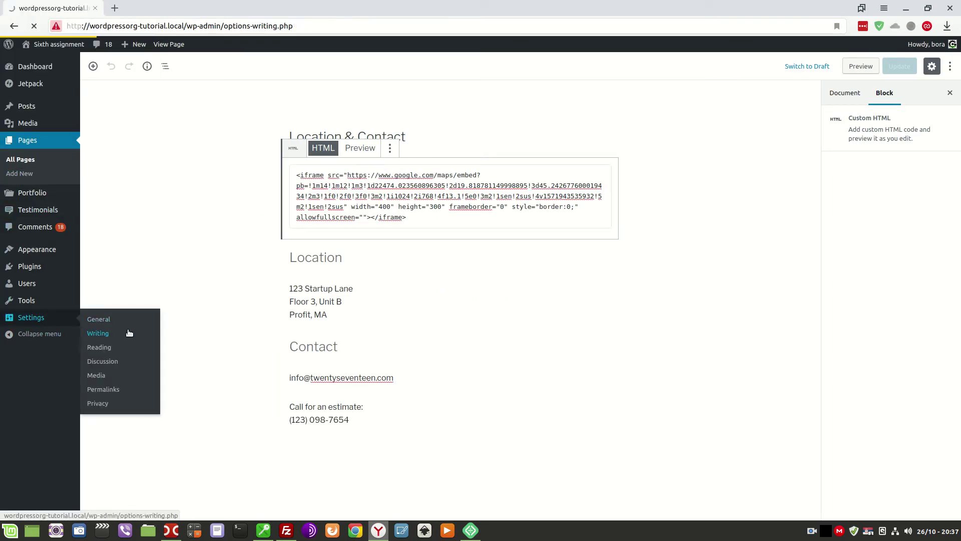
{"action": "scroll", "coordinate": [190, 416], "scroll_direction": "down", "scroll_amount": 5}
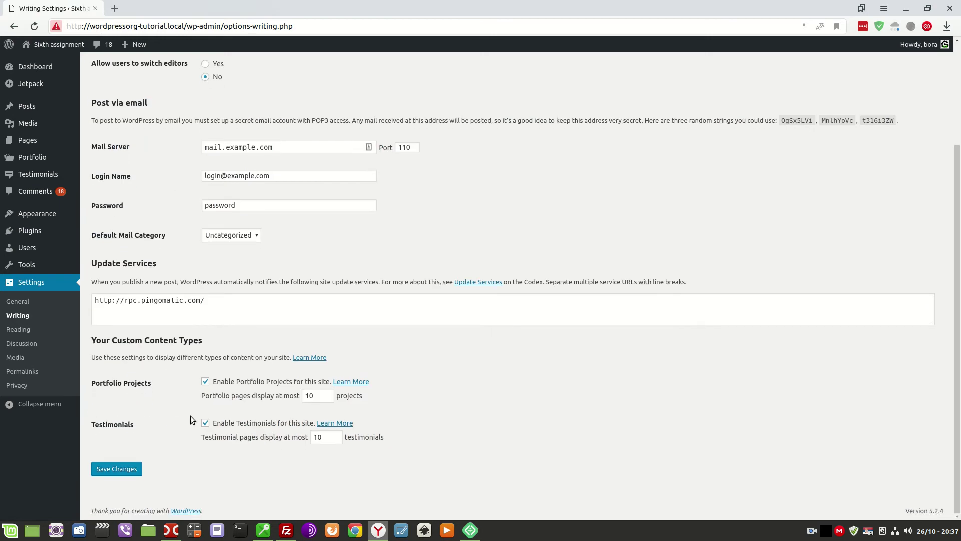
{"action": "left_click", "coordinate": [122, 466]}
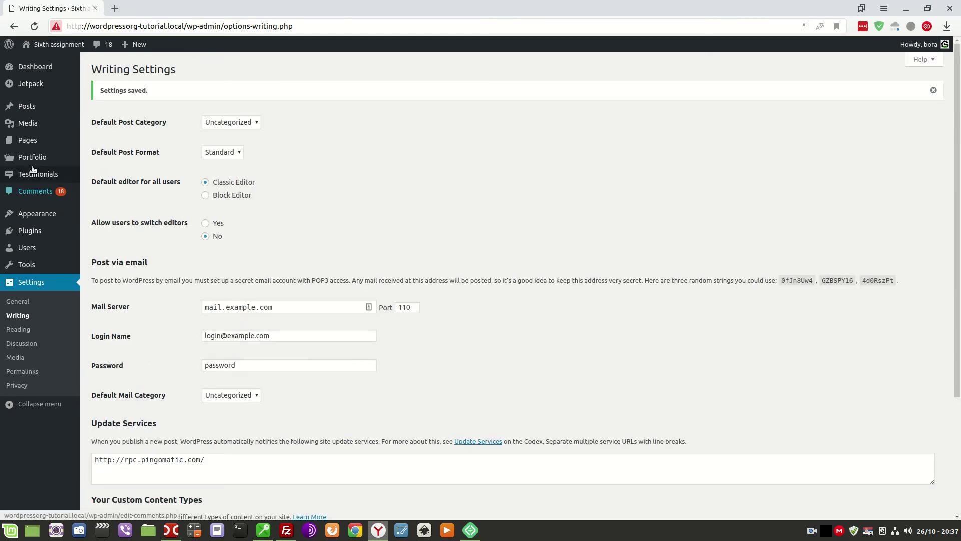
- Go to the list of all pages and start a new page titled "Classic editor - test page"
{"action": "mouse_move", "coordinate": [28, 140]}
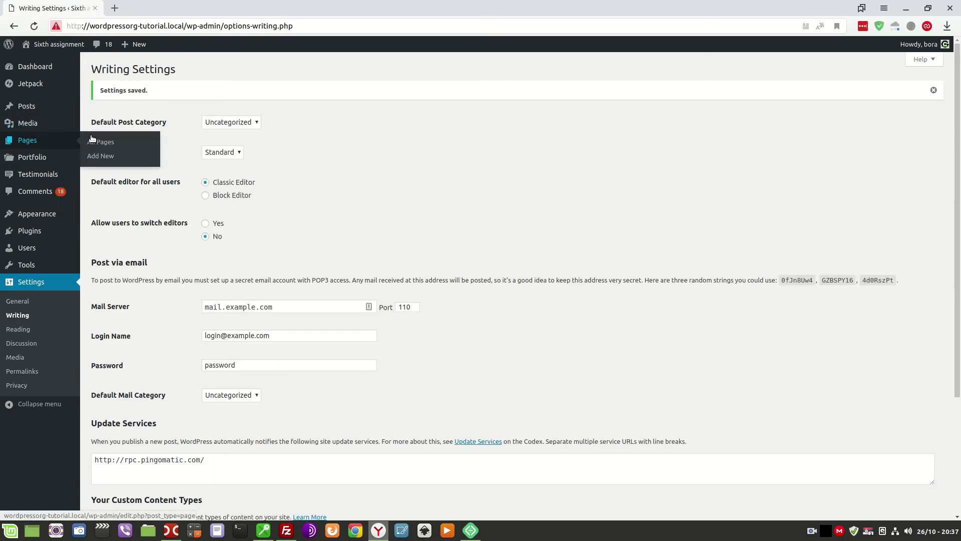
{"action": "left_click", "coordinate": [100, 144]}
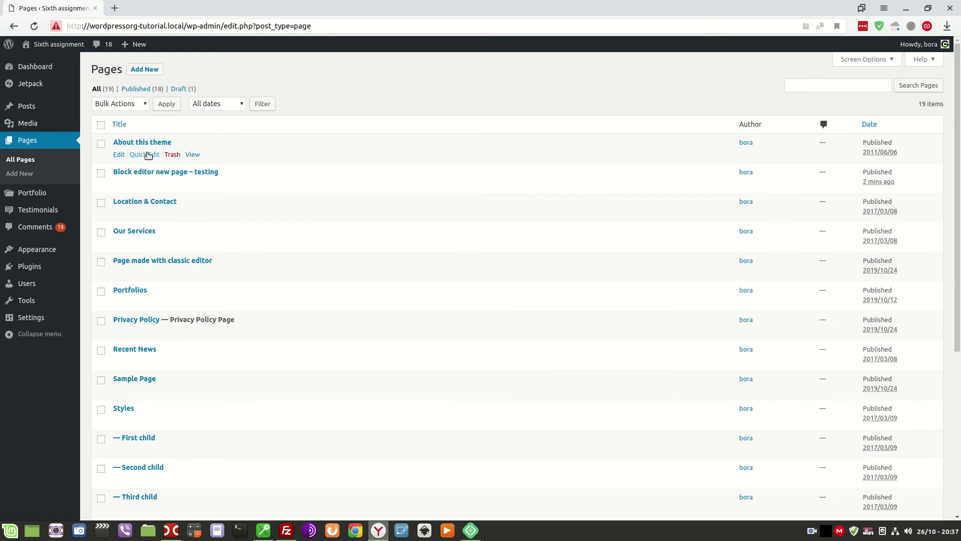
{"action": "left_click", "coordinate": [145, 71]}
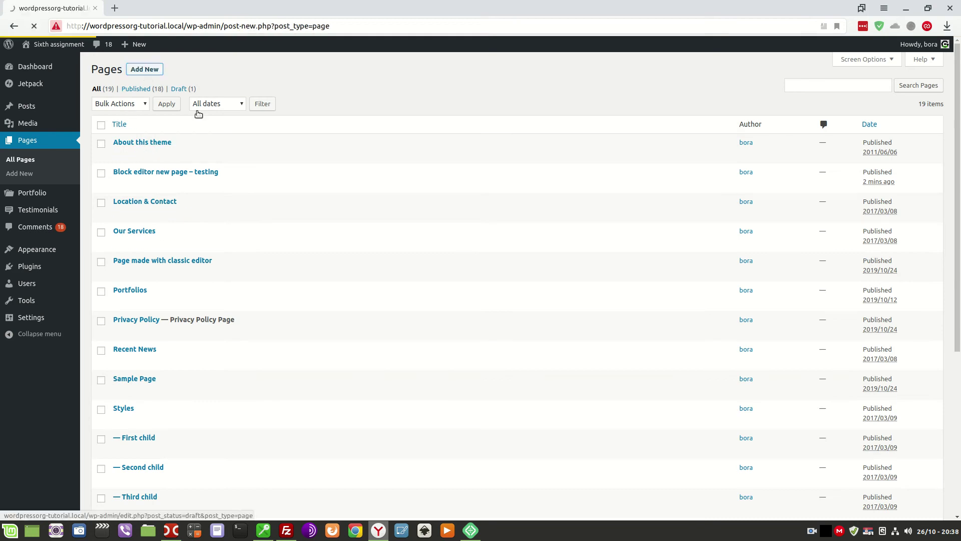
{"action": "type", "text": "Cla"}
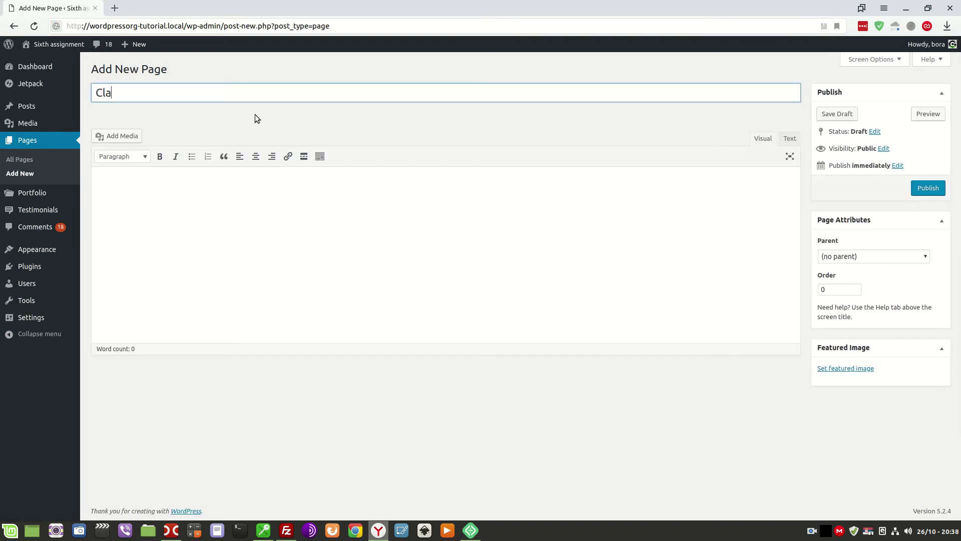
{"action": "type", "text": "ssic editor - test page"}
{"action": "key", "text": "Tab"}
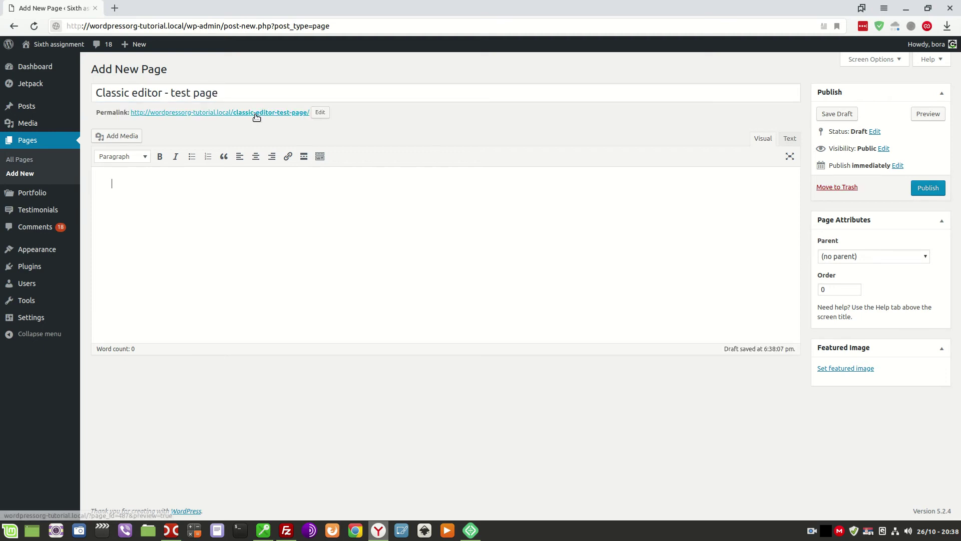
- Write the page body: "Paragraph.", a Heading 2 "Heading - test" and "Second paragraph." below it
{"action": "type", "text": "Paragraph."}
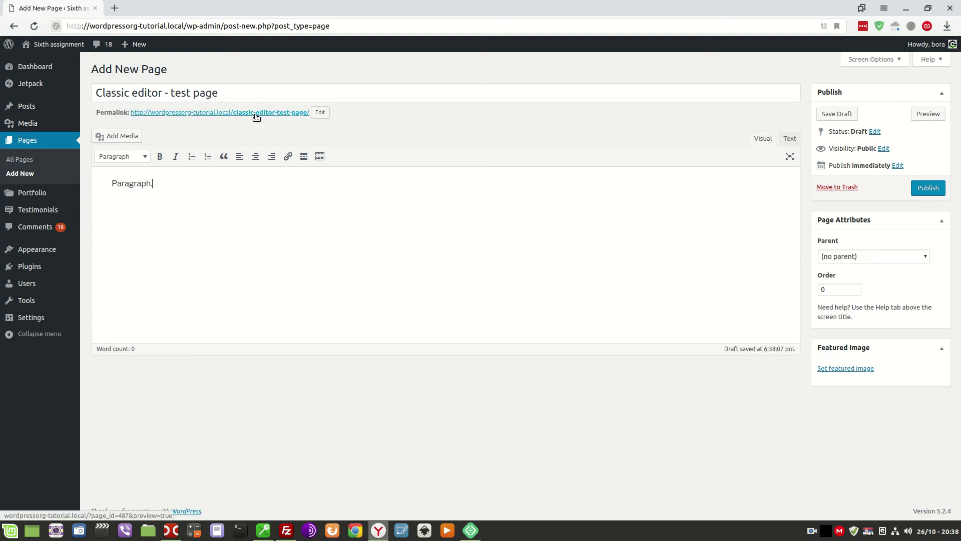
{"action": "left_click", "coordinate": [125, 156]}
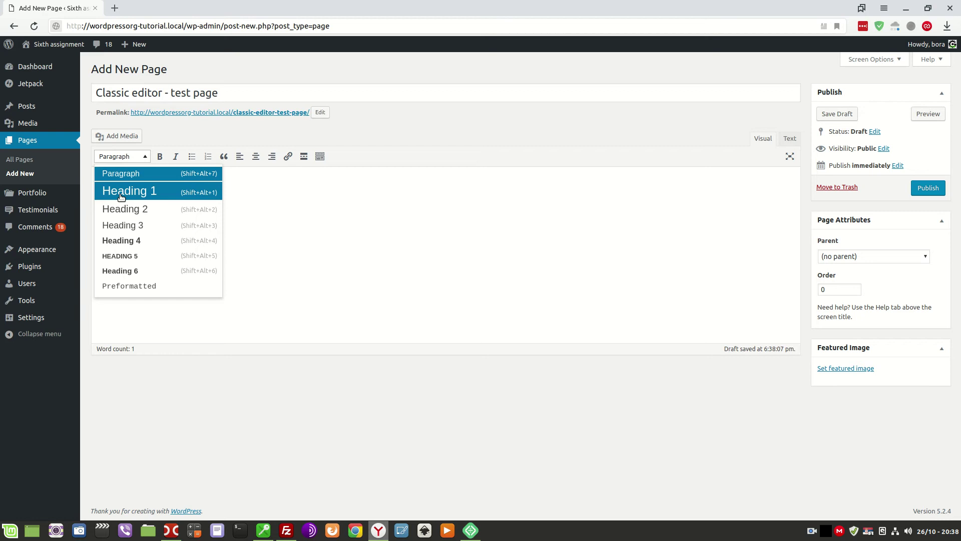
{"action": "left_click", "coordinate": [124, 209]}
{"action": "type", "text": "H"}
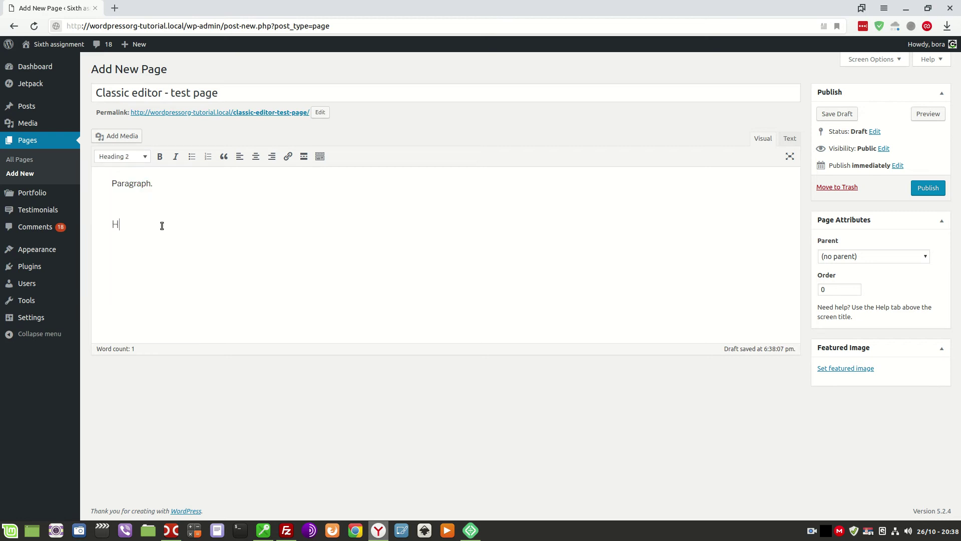
{"action": "type", "text": "eading - test"}
{"action": "key", "text": "Return"}
- Publish the classic editor test page, view it on the site in a new tab and close that tab
{"action": "left_click", "coordinate": [926, 188]}
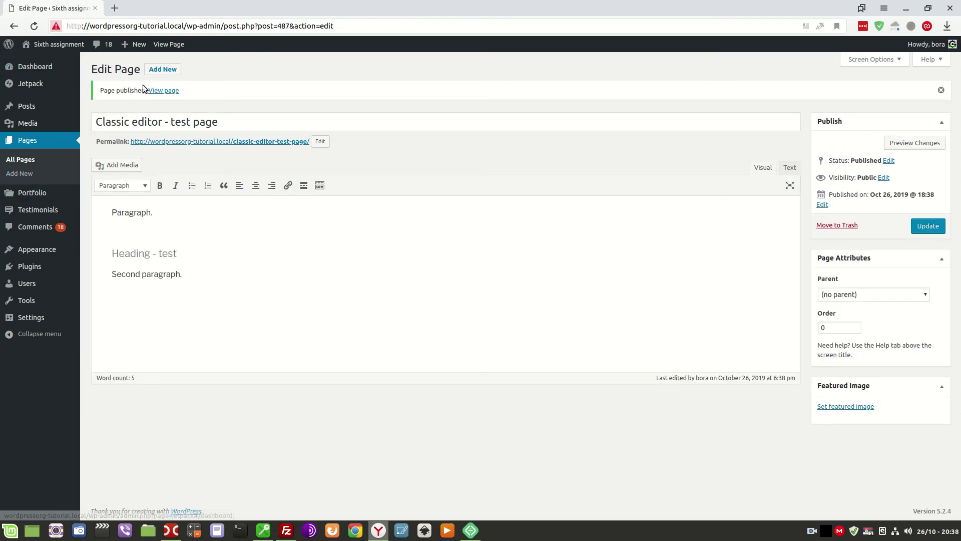
{"action": "left_click", "coordinate": [164, 91]}
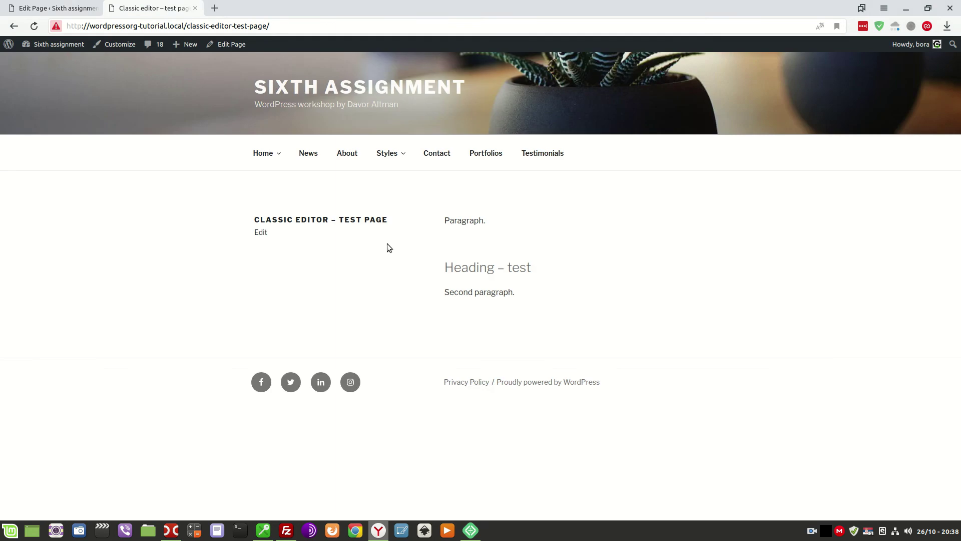
{"action": "left_click", "coordinate": [196, 8]}
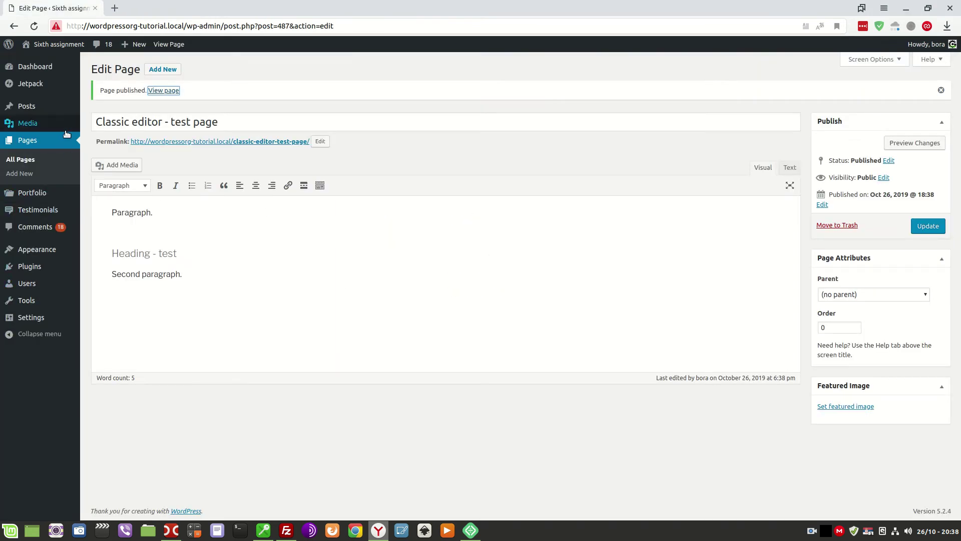
- Return the default editor for all users to Block Editor in the Writing settings and save the change
{"action": "mouse_move", "coordinate": [44, 317]}
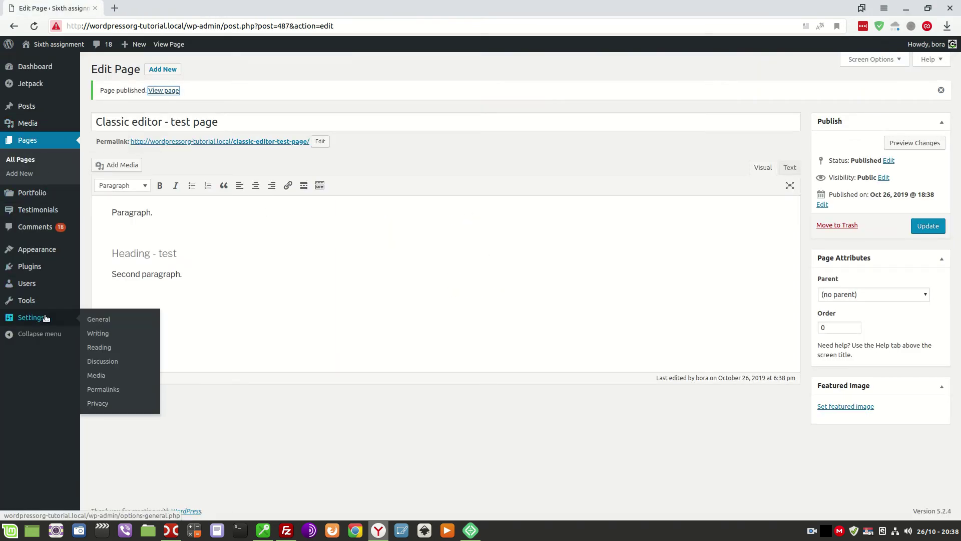
{"action": "left_click", "coordinate": [98, 332]}
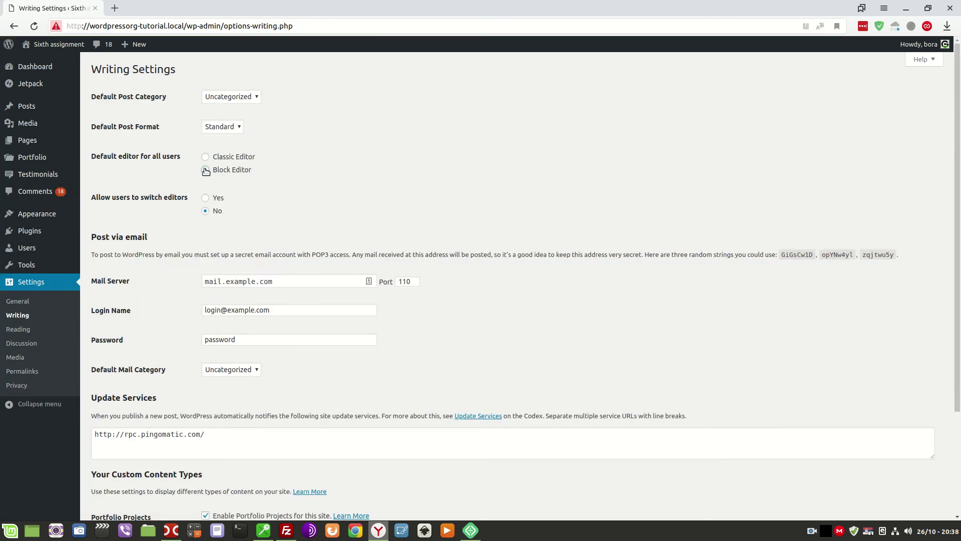
{"action": "left_click", "coordinate": [205, 171]}
{"action": "scroll", "coordinate": [283, 333], "scroll_direction": "down", "scroll_amount": 5}
{"action": "left_click", "coordinate": [118, 468]}
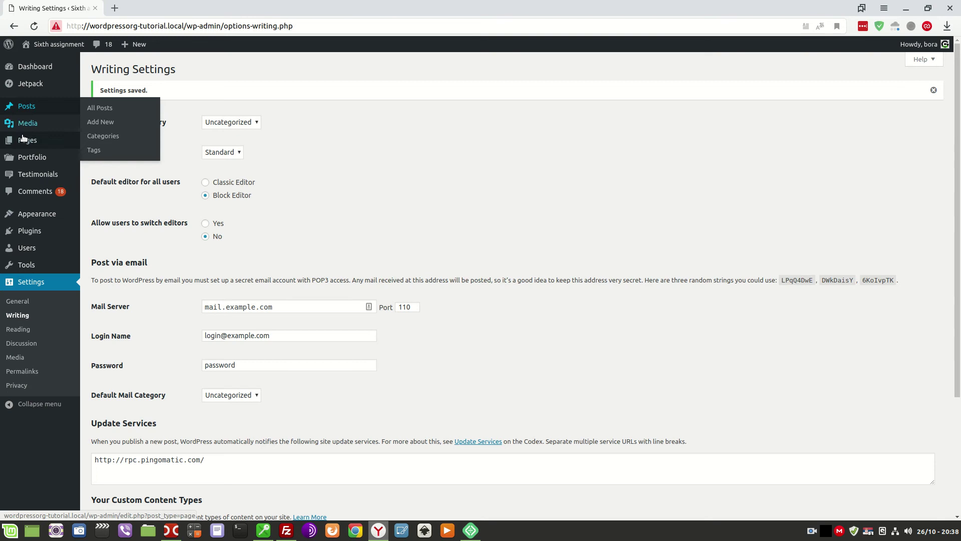
- Open "Classic editor – test page" from the pages list and examine the block type of its paragraphs and heading
{"action": "left_click", "coordinate": [94, 141]}
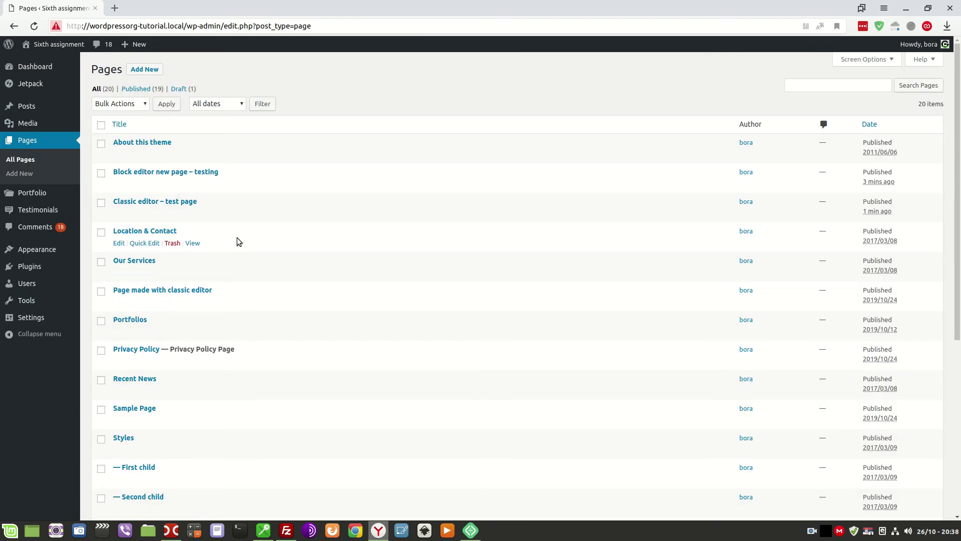
{"action": "left_click", "coordinate": [147, 202]}
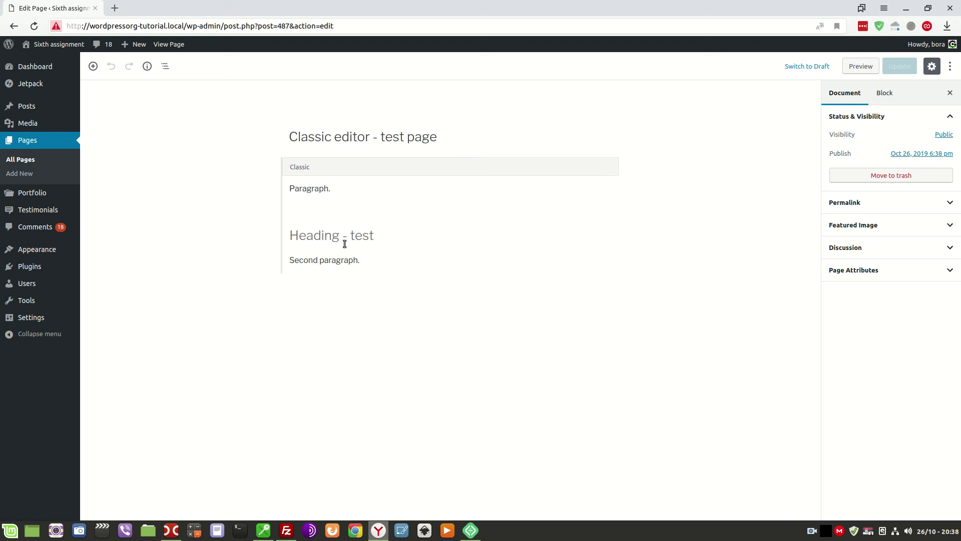
{"action": "mouse_move", "coordinate": [306, 290]}
{"action": "left_click", "coordinate": [322, 191]}
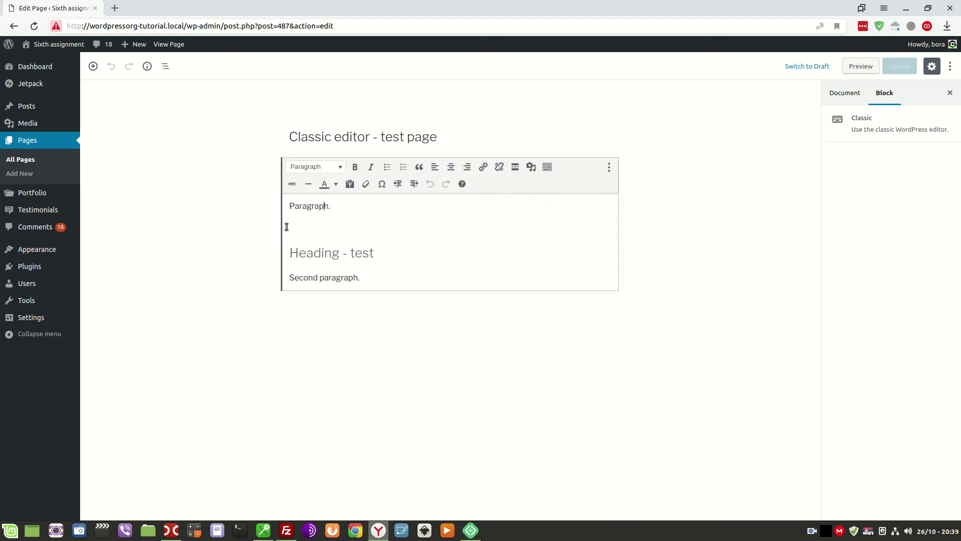
{"action": "left_click", "coordinate": [331, 254]}
{"action": "left_click", "coordinate": [405, 278]}
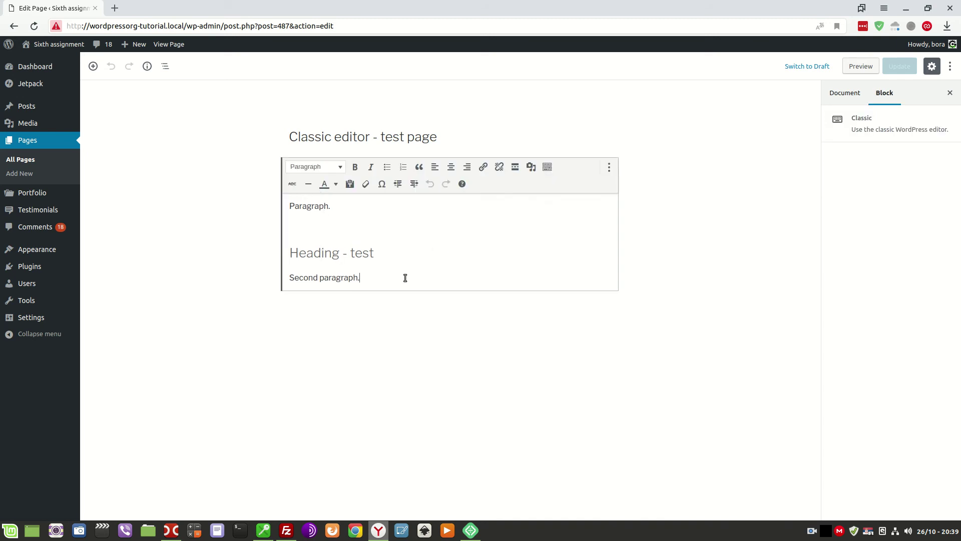
- Try adding a separate paragraph block reading "jlksfdsfd" below the Classic block
{"action": "left_click", "coordinate": [365, 320]}
{"action": "left_click", "coordinate": [308, 306]}
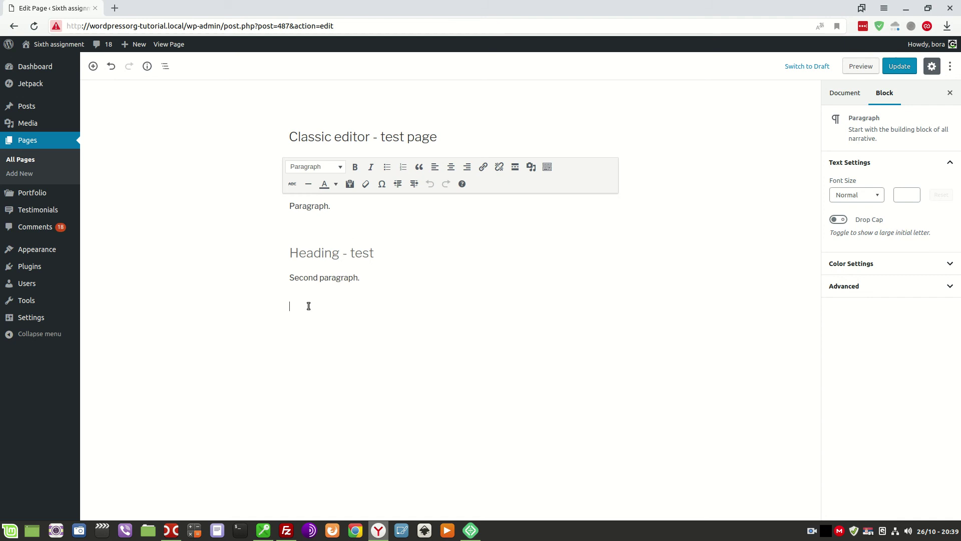
{"action": "type", "text": "jlksfdsfd"}
{"action": "key", "text": "Return"}
- Look at the Classic block's additional options, and leave for the list of all pages, discarding the unsaved changes
{"action": "left_click", "coordinate": [297, 137]}
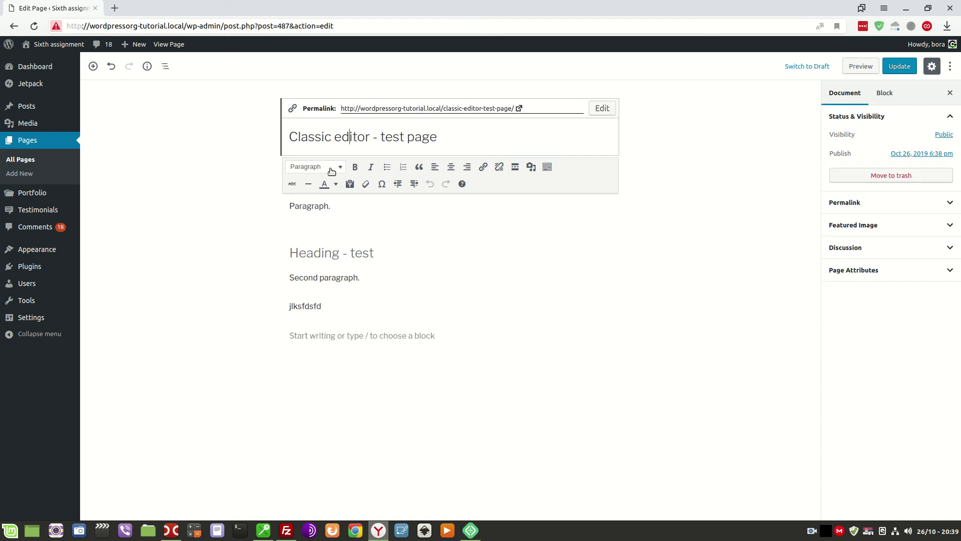
{"action": "left_click", "coordinate": [334, 251]}
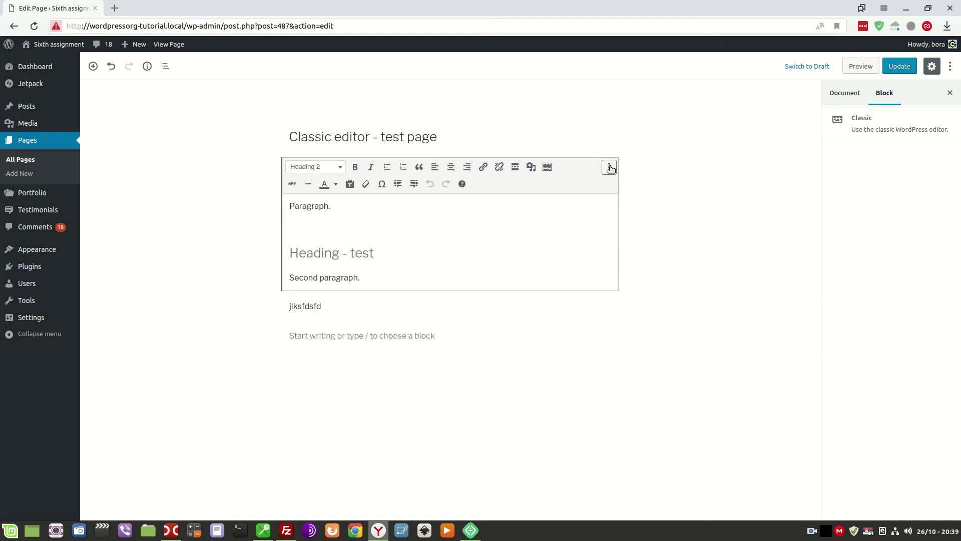
{"action": "left_click", "coordinate": [610, 168]}
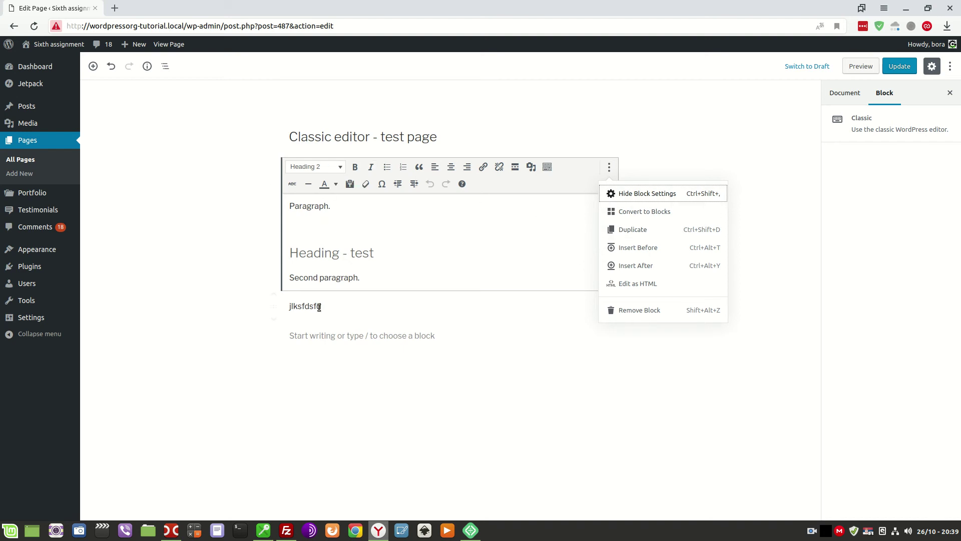
{"action": "left_click", "coordinate": [27, 159]}
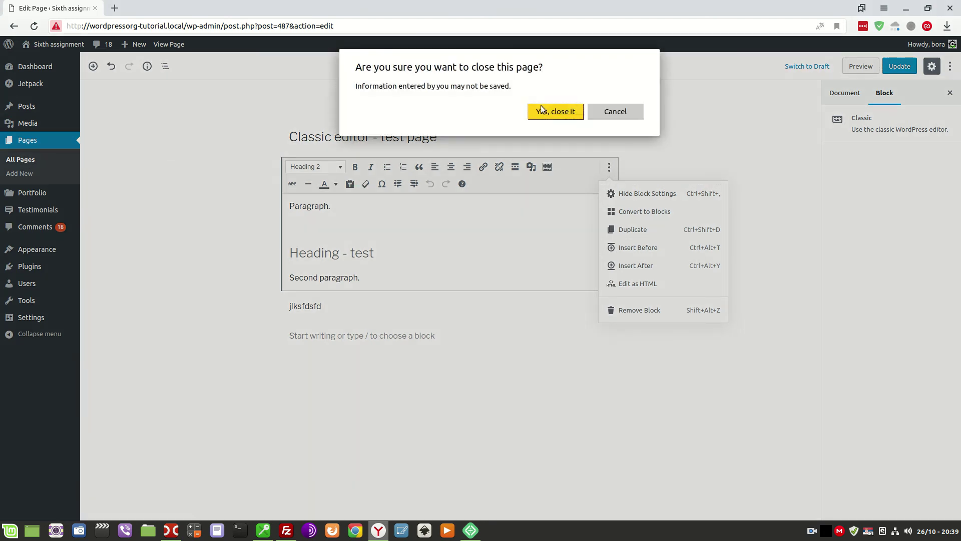
{"action": "left_click", "coordinate": [570, 113]}
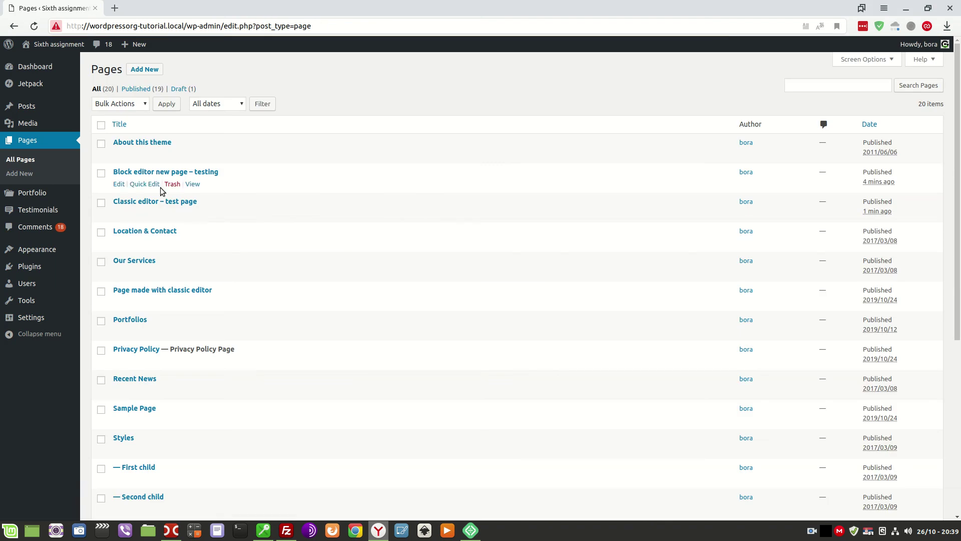
- Open "Classic editor – test page" and add a paragraph block reading "Paragraph." and a heading block reading "Heading." below its Classic block
{"action": "left_click", "coordinate": [154, 201]}
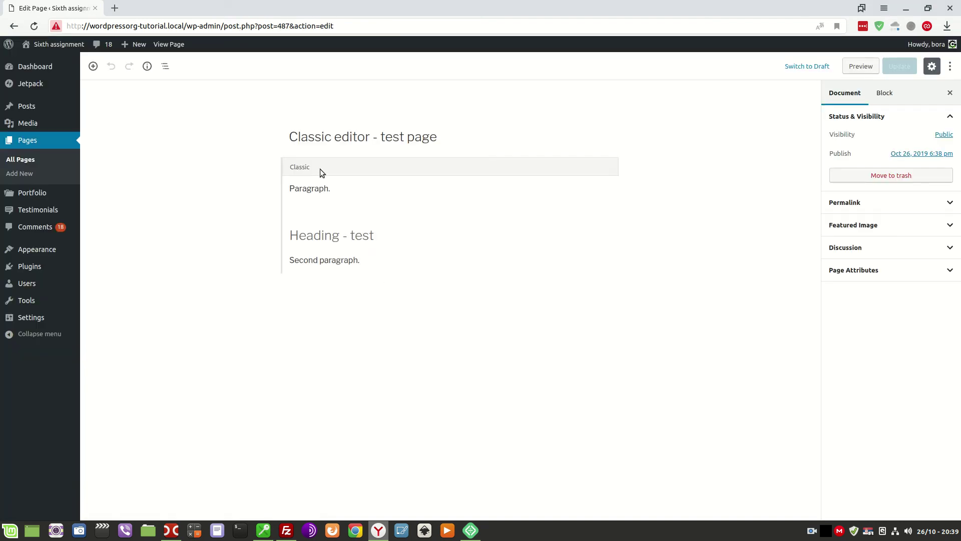
{"action": "left_click", "coordinate": [338, 234]}
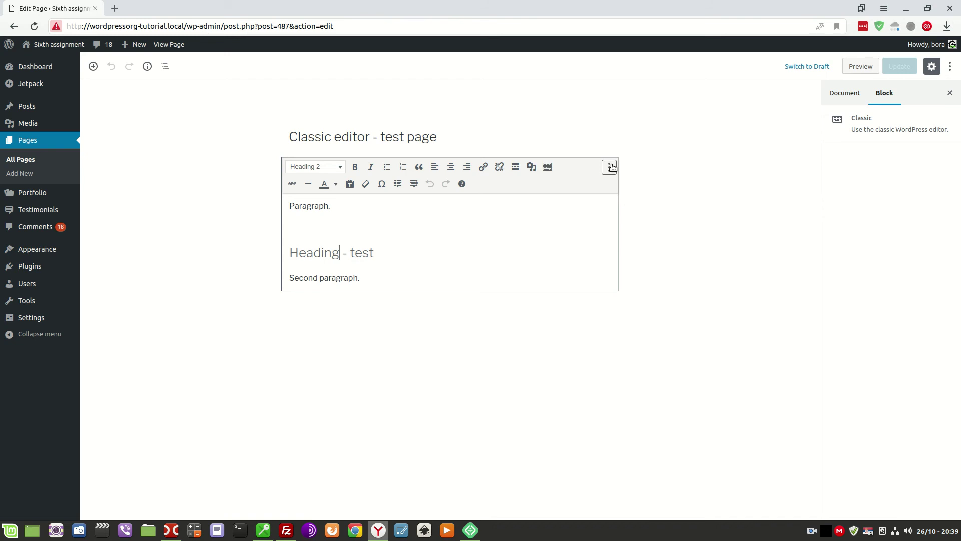
{"action": "left_click", "coordinate": [357, 307]}
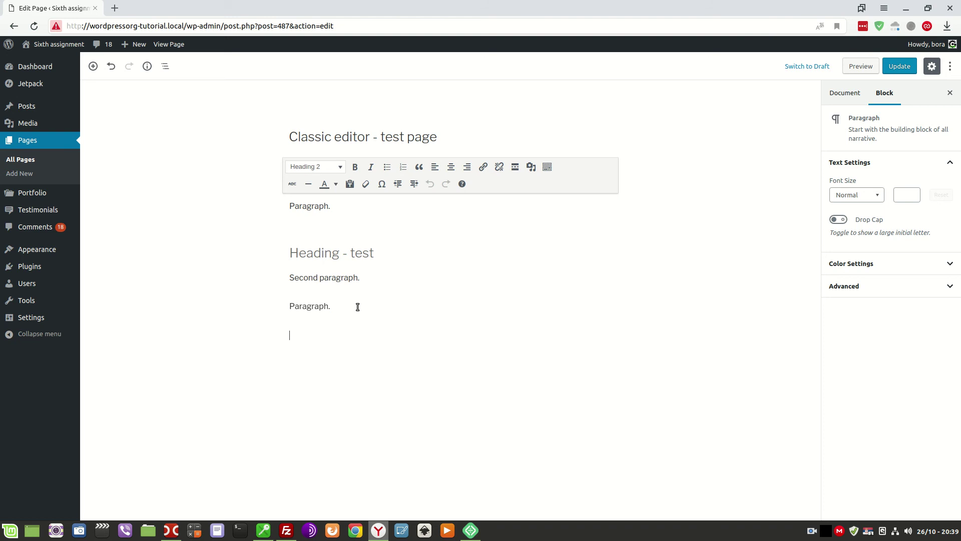
{"action": "left_click", "coordinate": [567, 336]}
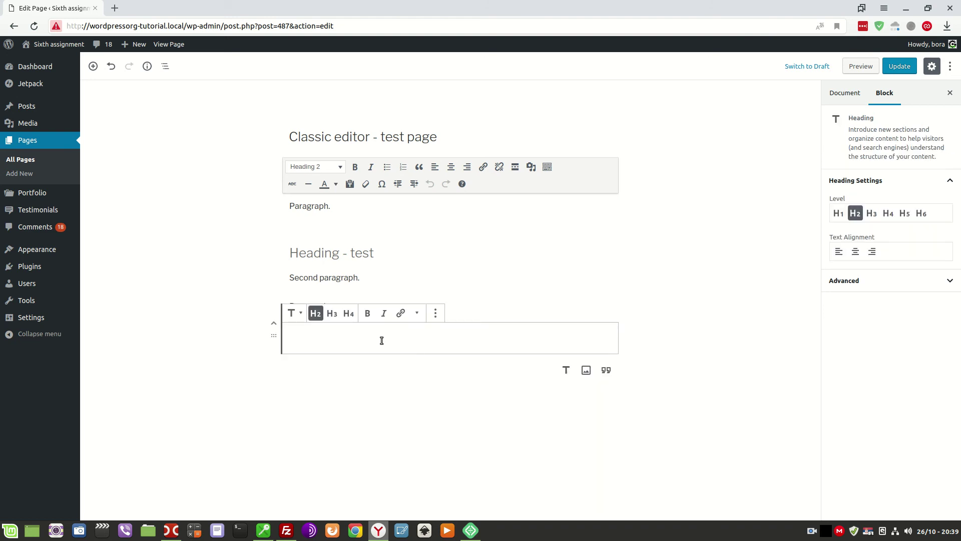
{"action": "type", "text": "Heading."}
{"action": "key", "text": "Return"}
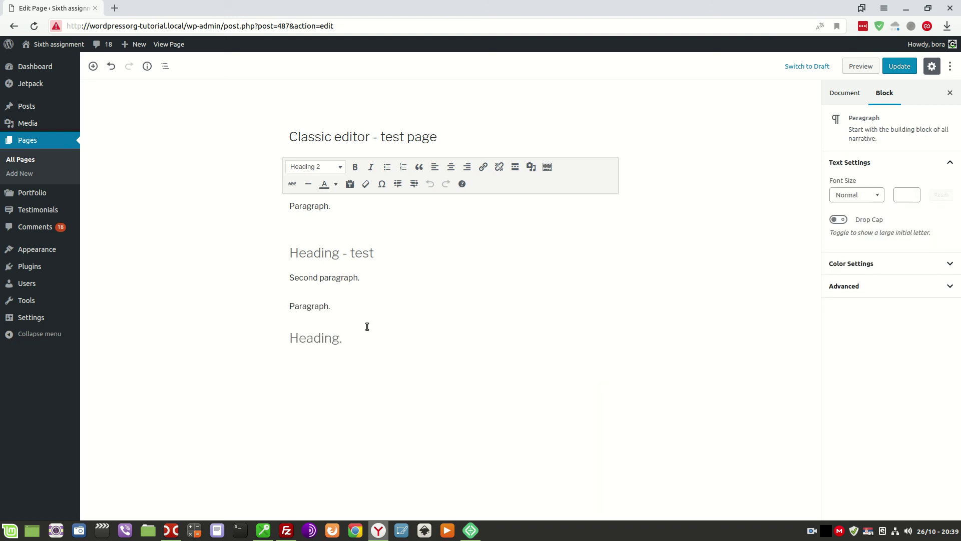
- Try converting the Classic block into individual blocks, check its first paragraph, and undo the conversion
{"action": "left_click", "coordinate": [347, 253]}
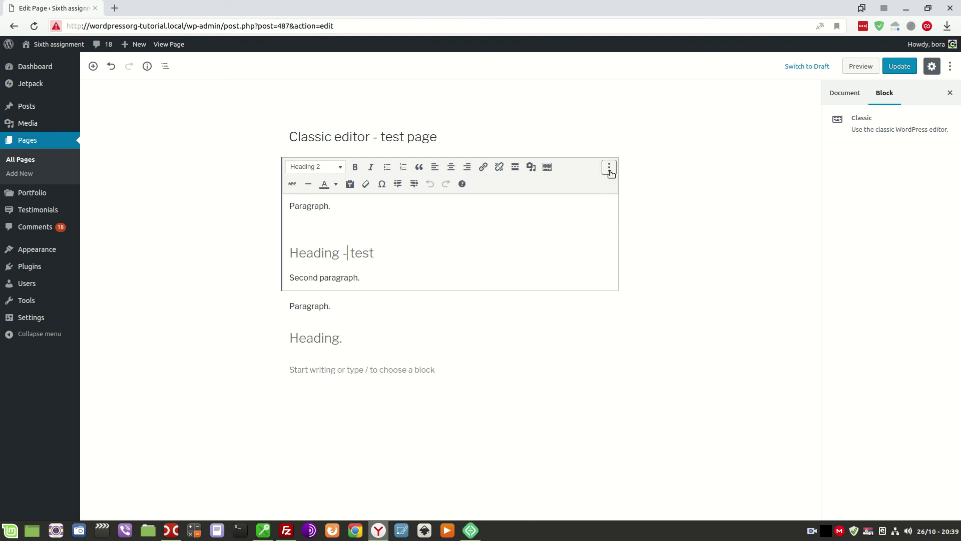
{"action": "left_click", "coordinate": [609, 172]}
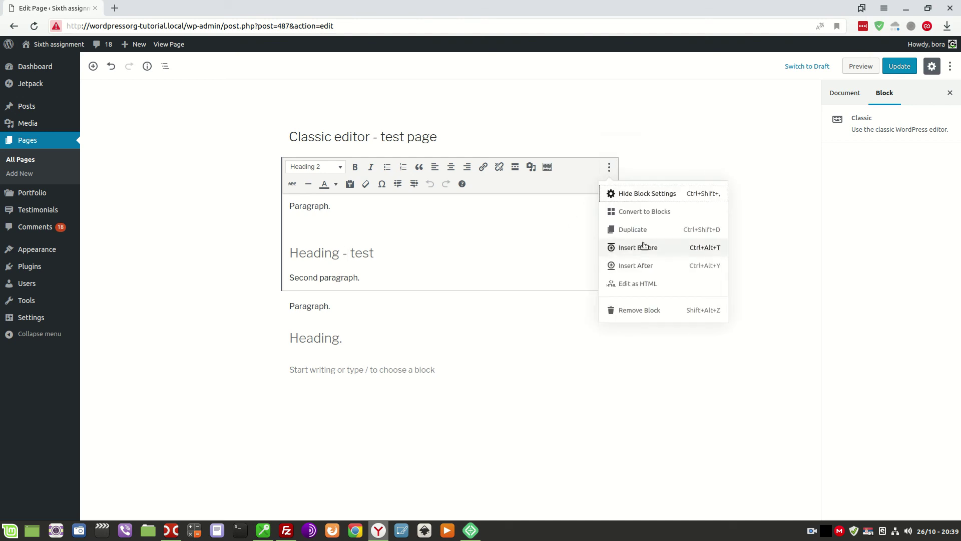
{"action": "left_click", "coordinate": [634, 212]}
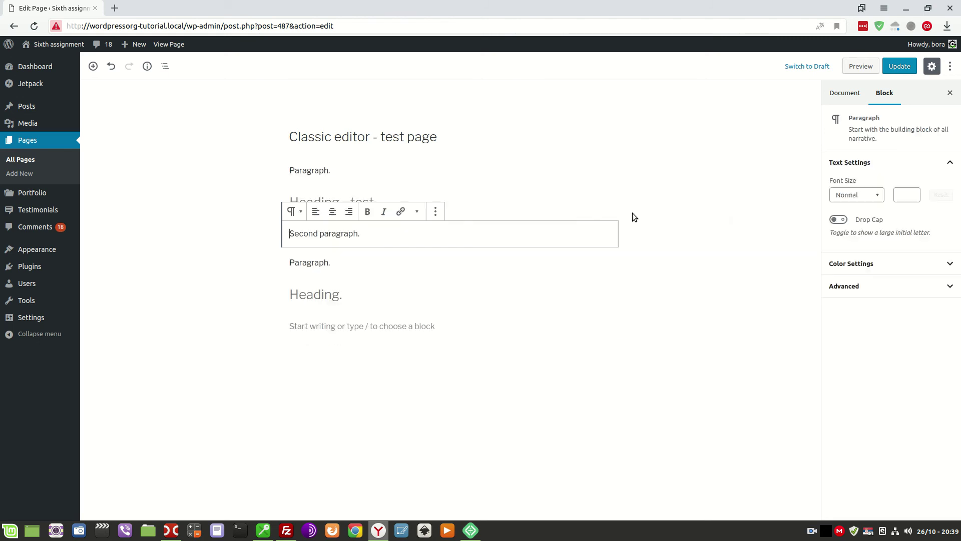
{"action": "left_click", "coordinate": [339, 169]}
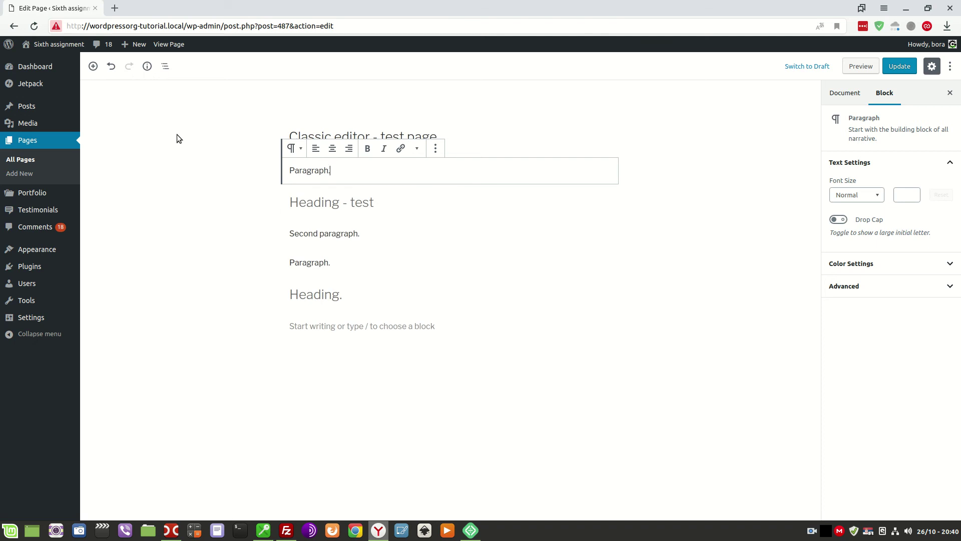
{"action": "key", "text": "ctrl+z"}
- Insert several blank lines before the text in the separate paragraph block below the Classic block
{"action": "left_click", "coordinate": [316, 290]}
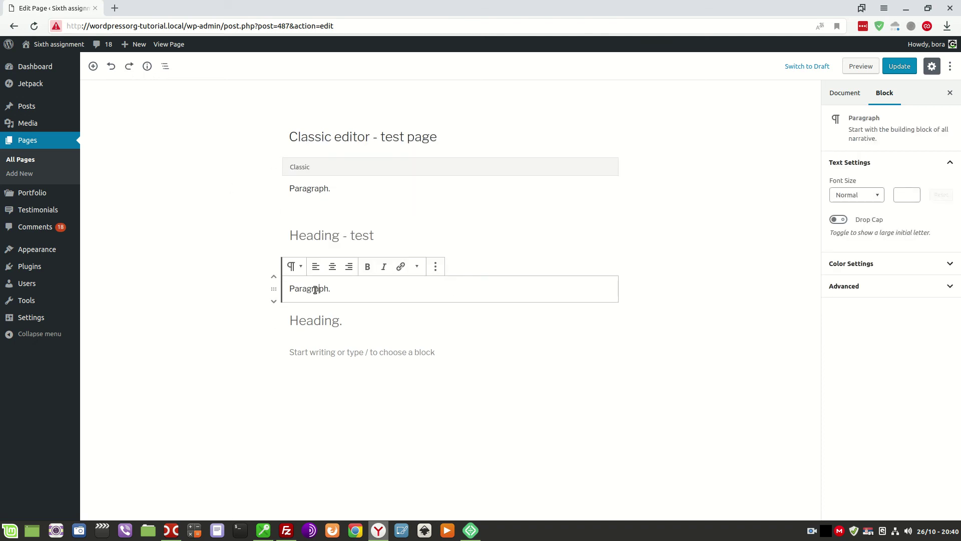
{"action": "key", "text": "shift+Return"}
{"action": "key", "text": "shift+Return"}
{"action": "key", "text": "shift+Return"}
{"action": "key", "text": "shift+Return"}
{"action": "key", "text": "shift+Return"}
{"action": "key", "text": "shift+Return"}
{"action": "key", "text": "shift+Return"}
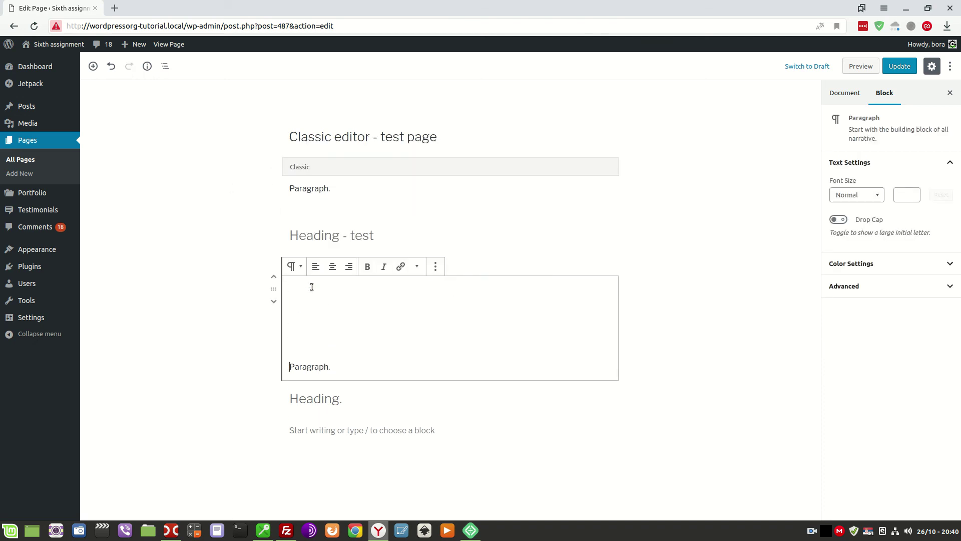
- Convert the Classic block with its paragraphs and heading into individual blocks
{"action": "left_click", "coordinate": [388, 197]}
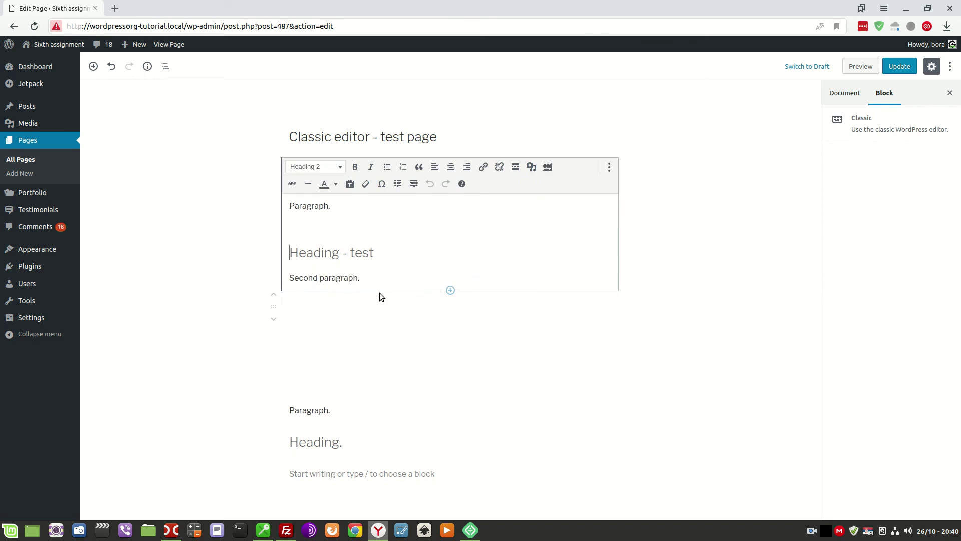
{"action": "left_click", "coordinate": [609, 167]}
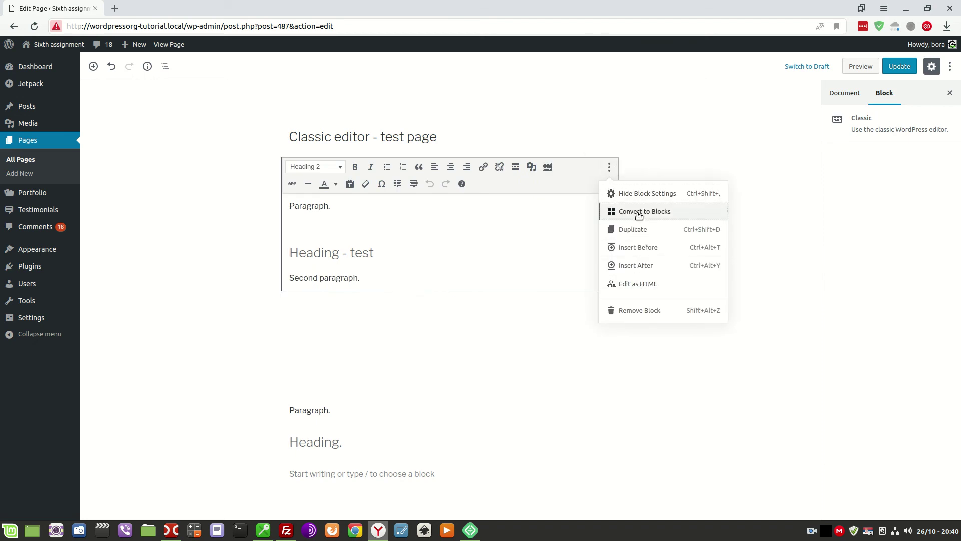
{"action": "left_click", "coordinate": [639, 214]}
- Examine the block types of the first paragraph, the "Heading - test" heading and the second paragraph
{"action": "left_click", "coordinate": [341, 173]}
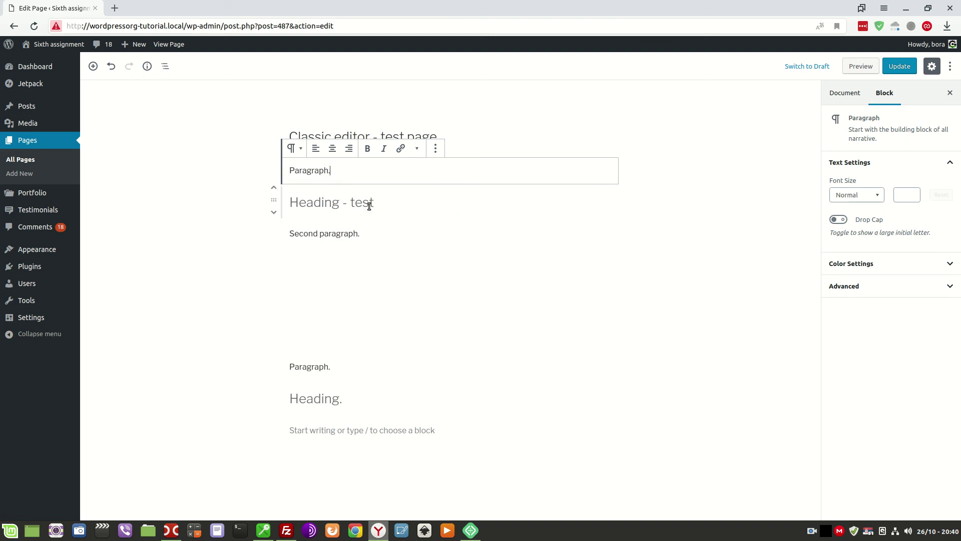
{"action": "left_click", "coordinate": [351, 205]}
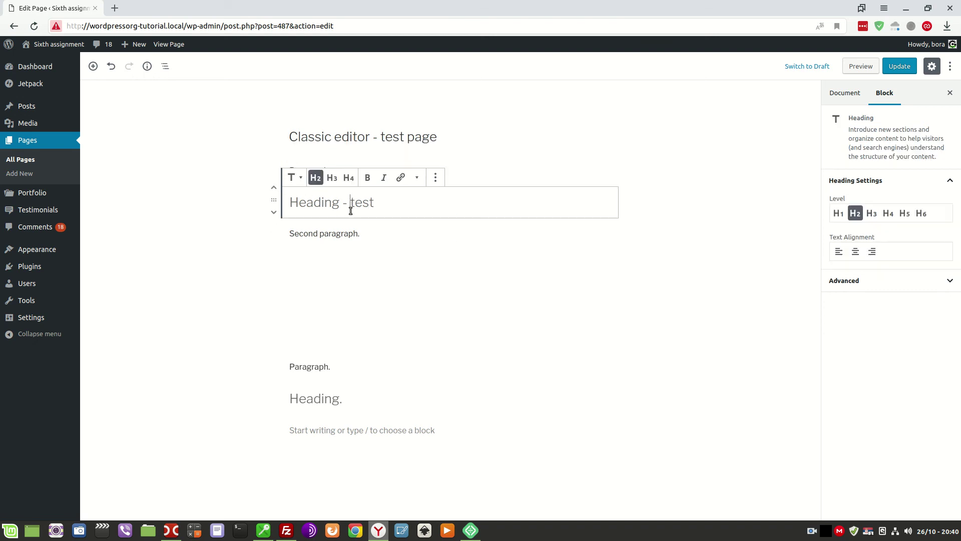
{"action": "left_click", "coordinate": [344, 233]}
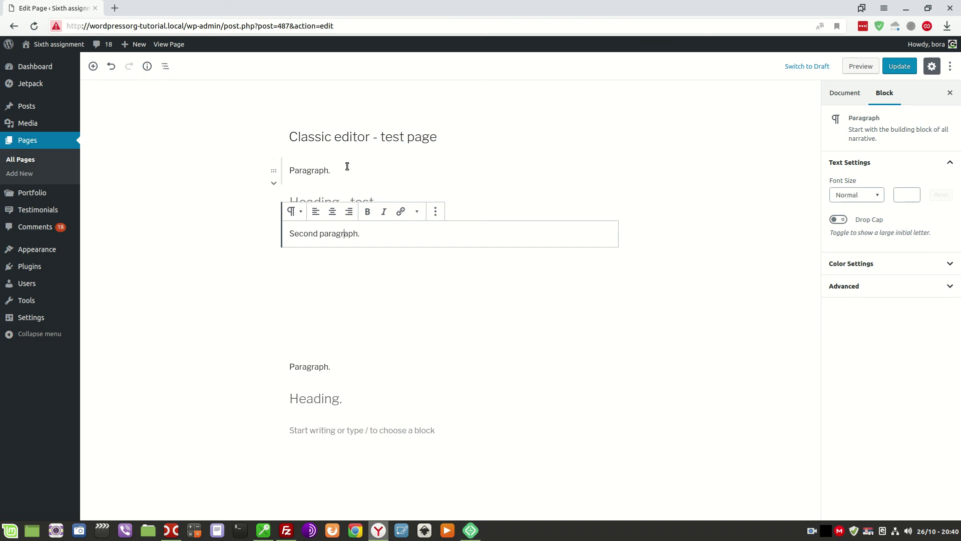
{"action": "left_click", "coordinate": [344, 170]}
{"action": "left_click", "coordinate": [329, 206]}
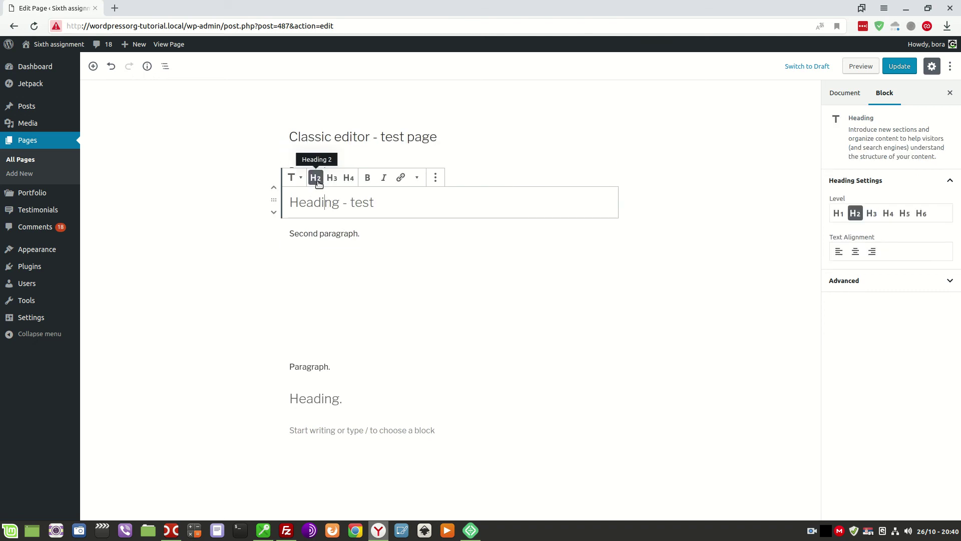
{"action": "left_click", "coordinate": [337, 234]}
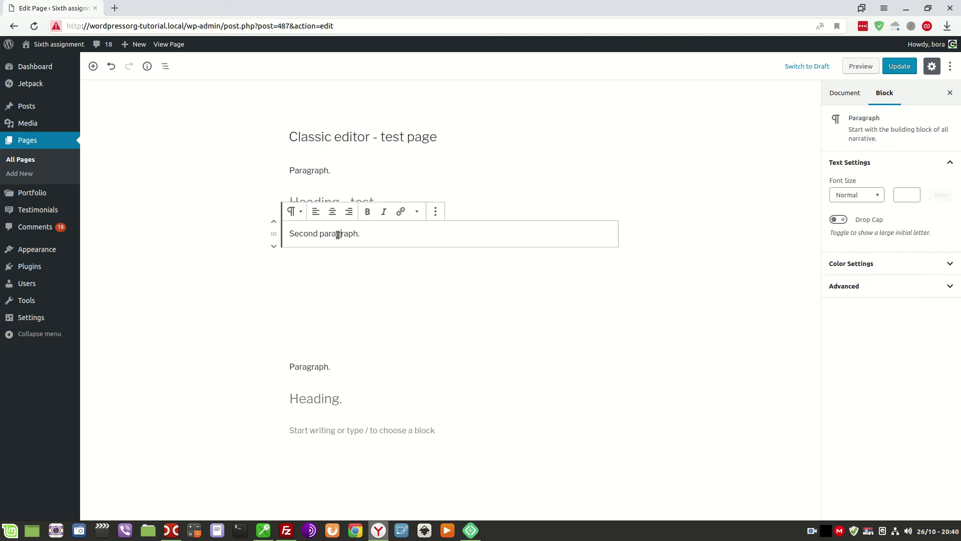
{"action": "key", "text": "Up"}
{"action": "key", "text": "Up"}
{"action": "left_click", "coordinate": [370, 230]}
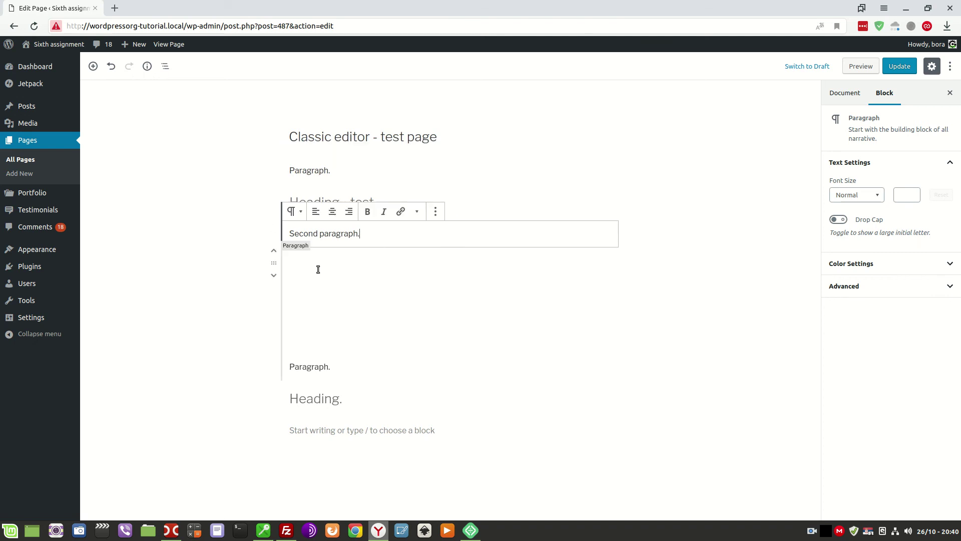
- Add a Gallery block below the "Heading." block at the end of the page
{"action": "left_click", "coordinate": [375, 429]}
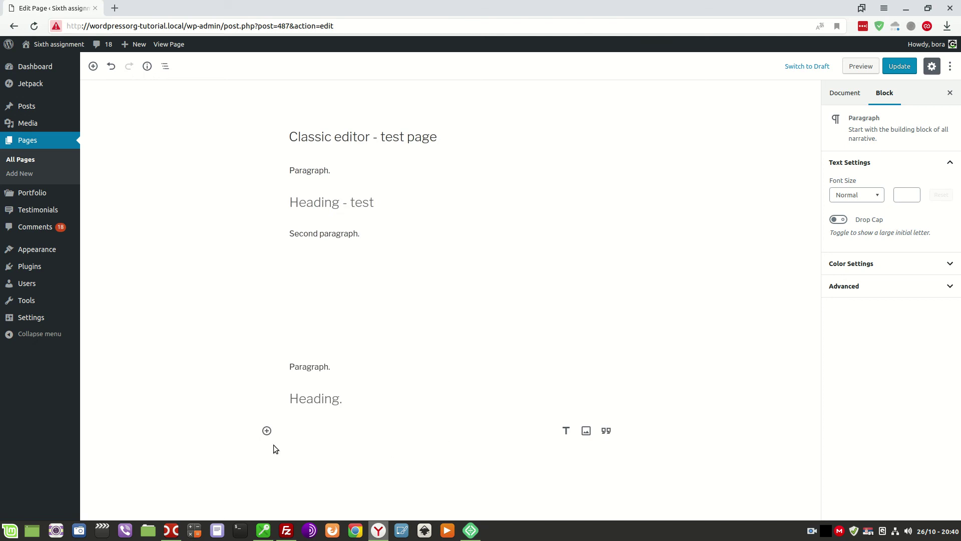
{"action": "left_click", "coordinate": [267, 431]}
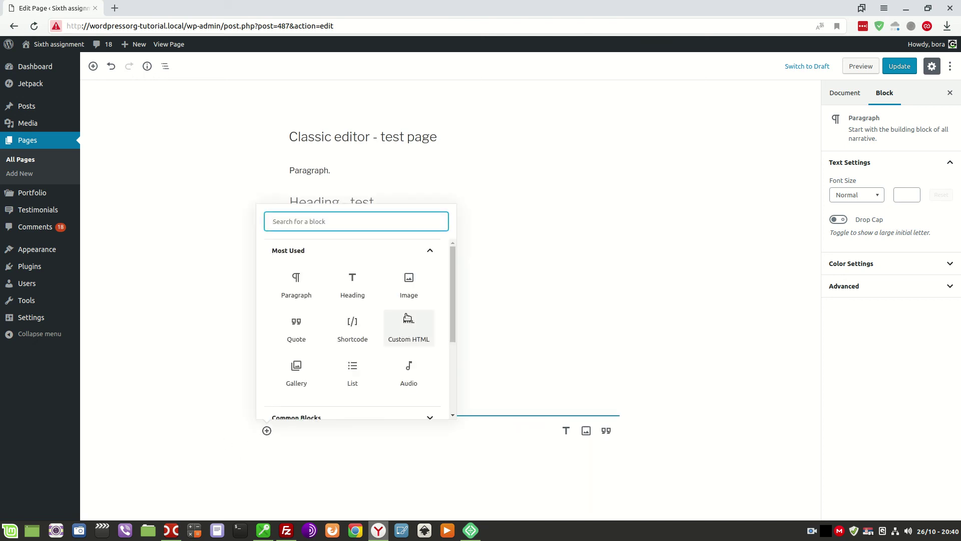
{"action": "left_click", "coordinate": [295, 376]}
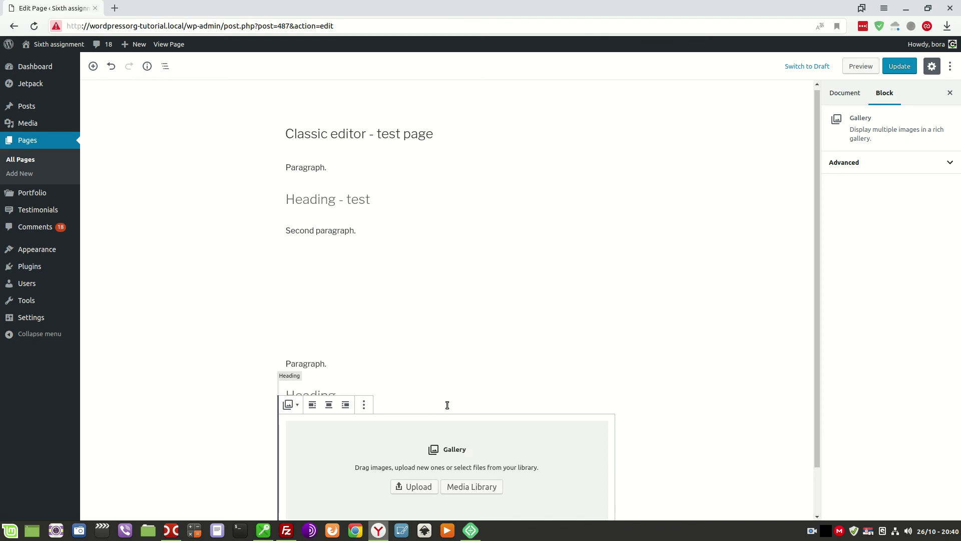
{"action": "scroll", "coordinate": [451, 404], "scroll_direction": "down", "scroll_amount": 2}
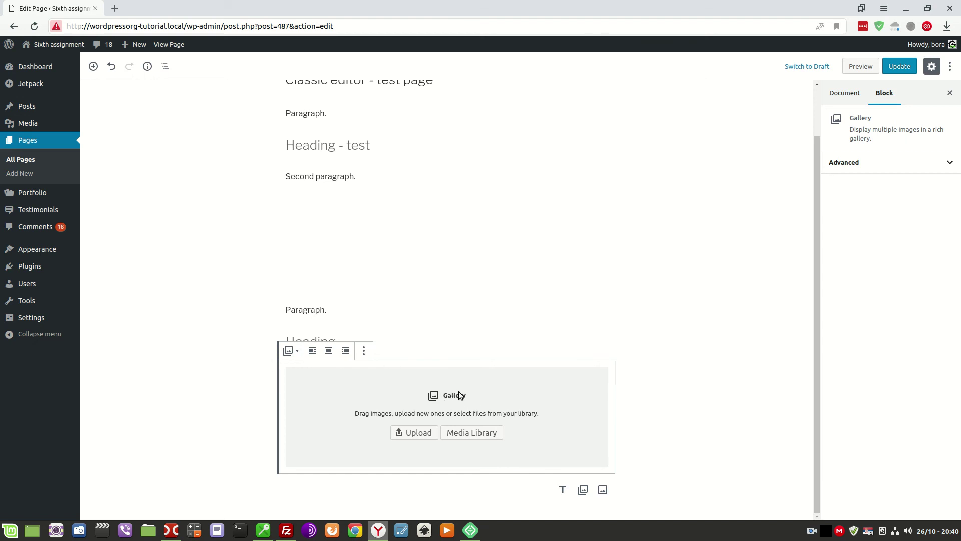
- Review the page's paragraph, heading and gallery blocks, including the text of the "Heading - test" heading
{"action": "left_click", "coordinate": [334, 308]}
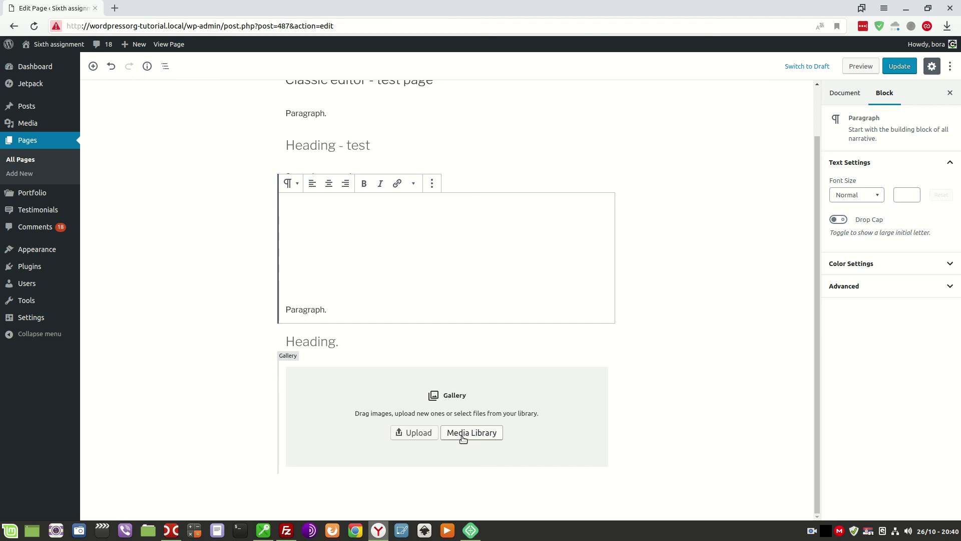
{"action": "left_click", "coordinate": [302, 481]}
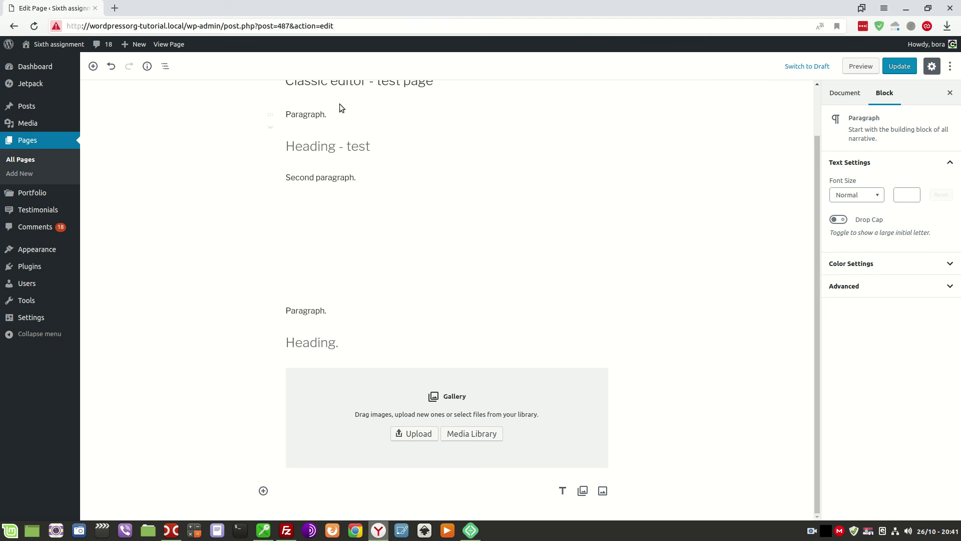
{"action": "left_click", "coordinate": [373, 146]}
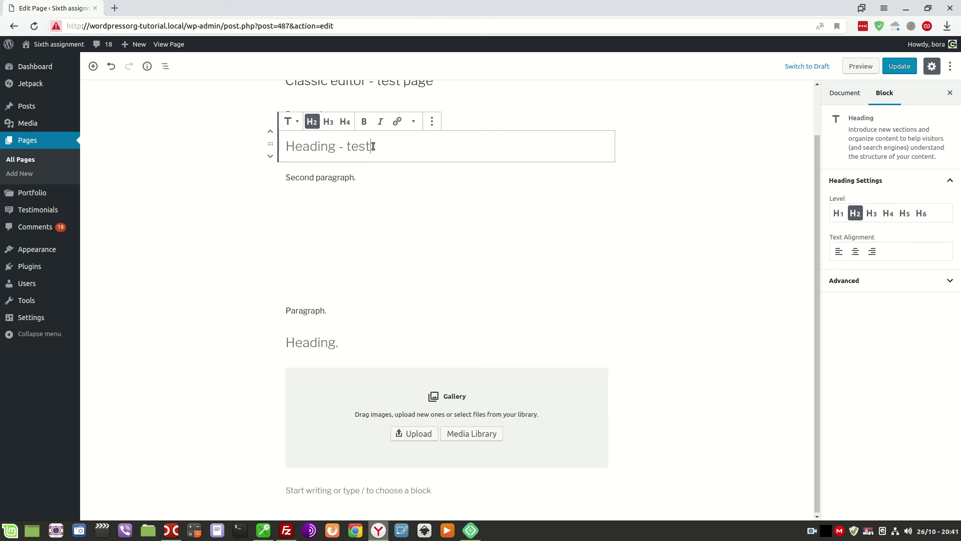
{"action": "left_click_drag", "start_coordinate": [373, 146], "coordinate": [284, 143]}
{"action": "left_click", "coordinate": [376, 148]}
{"action": "left_click_drag", "start_coordinate": [376, 148], "coordinate": [275, 148]}
{"action": "left_click", "coordinate": [326, 310]}
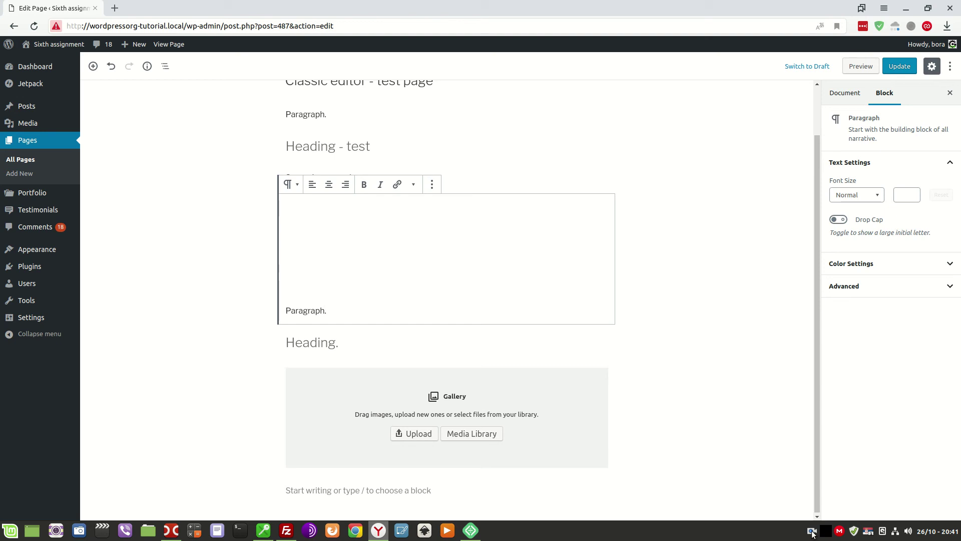
{"action": "scroll", "coordinate": [481, 334], "scroll_direction": "up", "scroll_amount": 2}
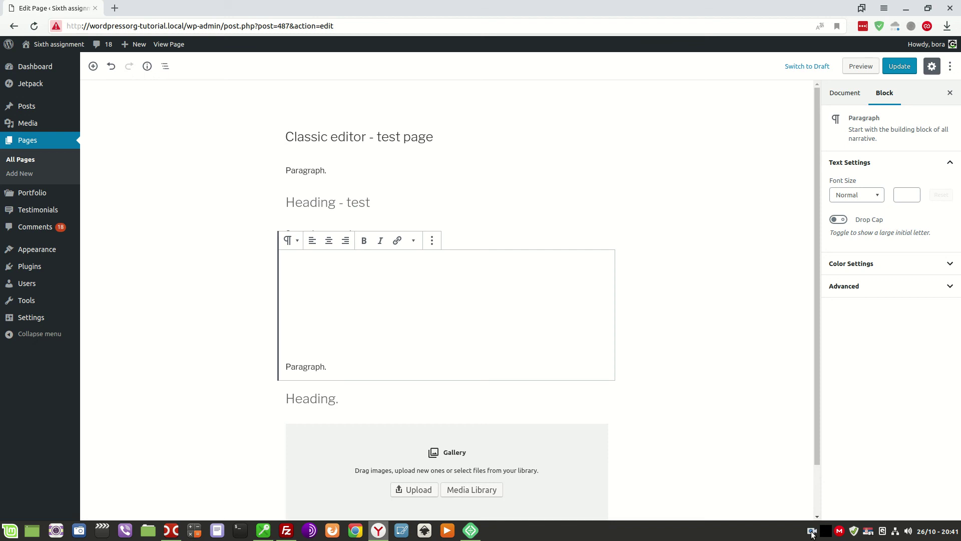
{"action": "left_click_drag", "start_coordinate": [816, 446], "coordinate": [816, 502]}
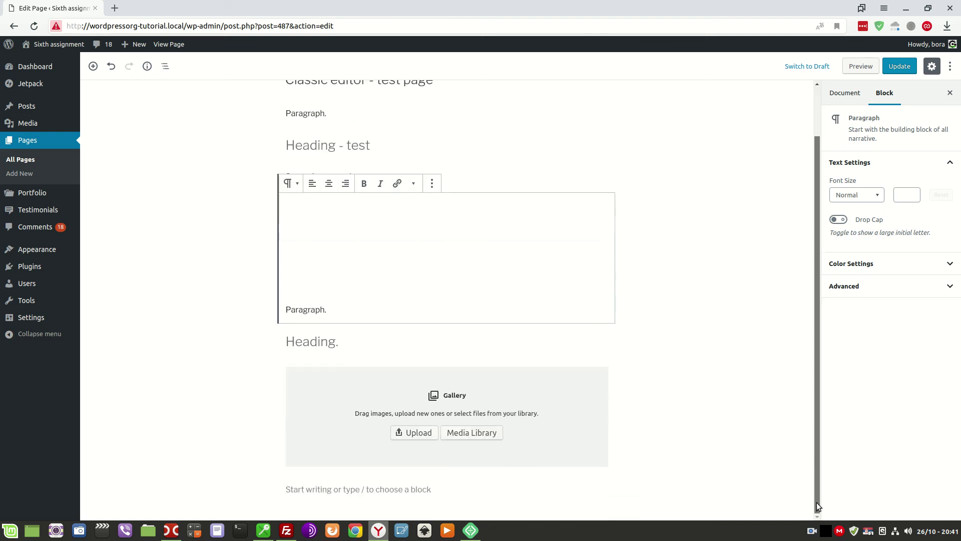